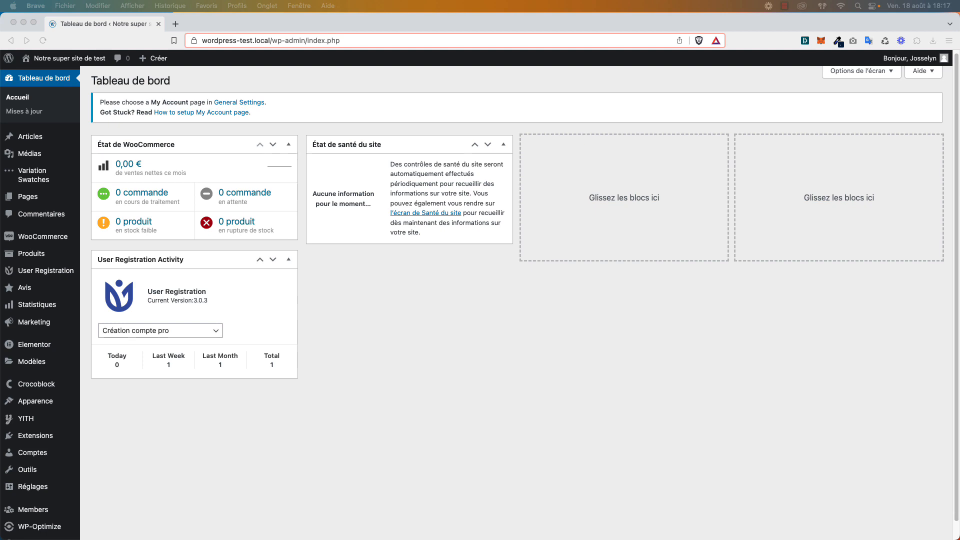
Review the YITH Automatic Role Changer for WooCommerce product page and its description of what the plugin does.
drag(195, 42, 727, 29)
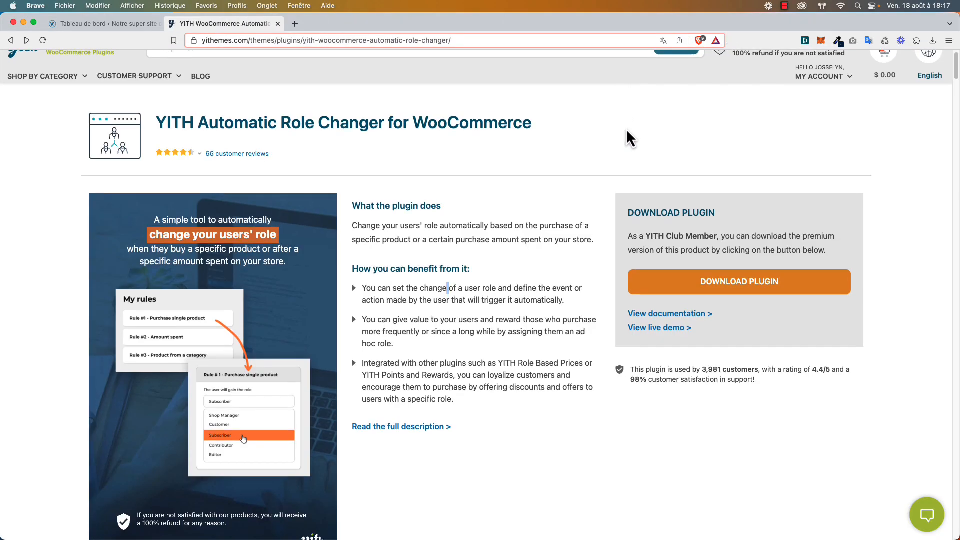
scroll(626, 137, down, 1)
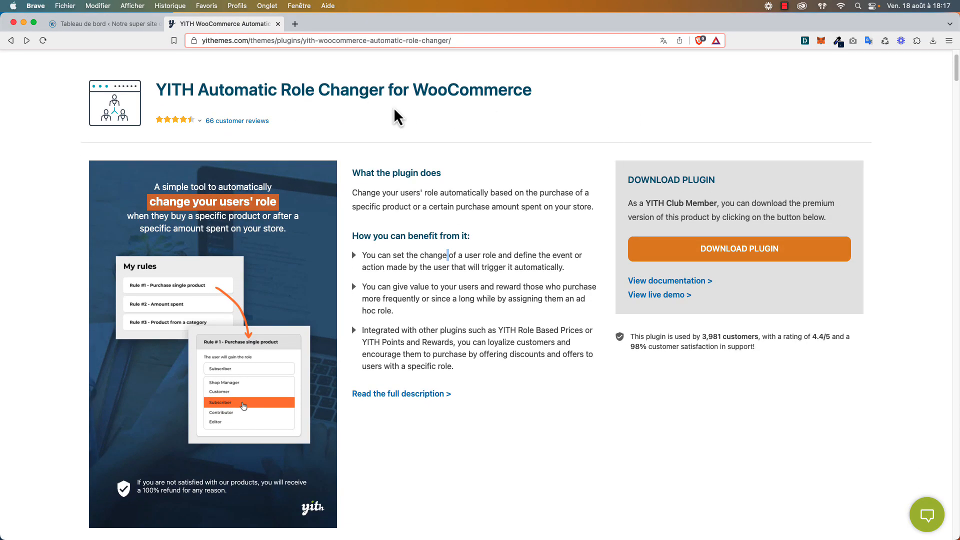
scroll(420, 180, down, 1)
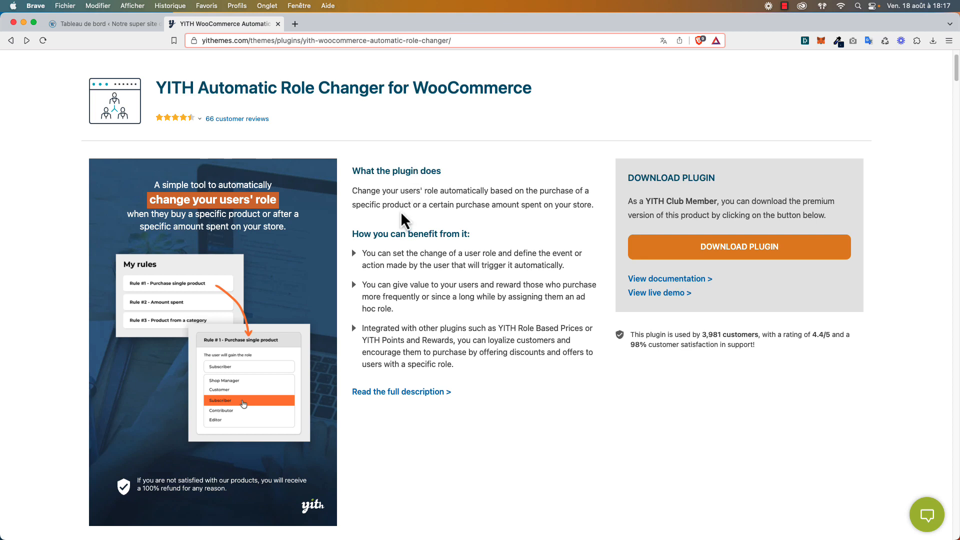
Return to the WordPress admin and clone the Professionnel role from the Members role list.
click(121, 29)
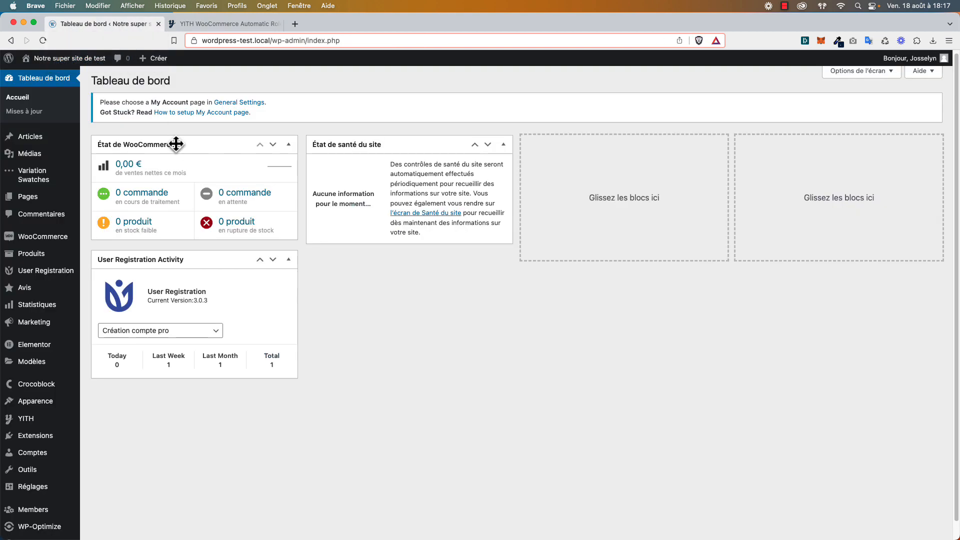
scroll(187, 412, down, 2)
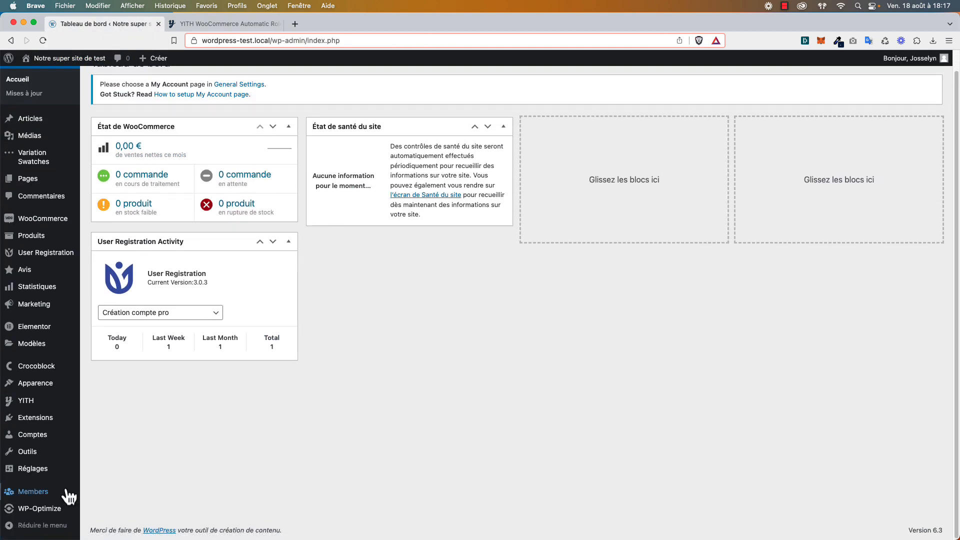
mouse_move(65, 497)
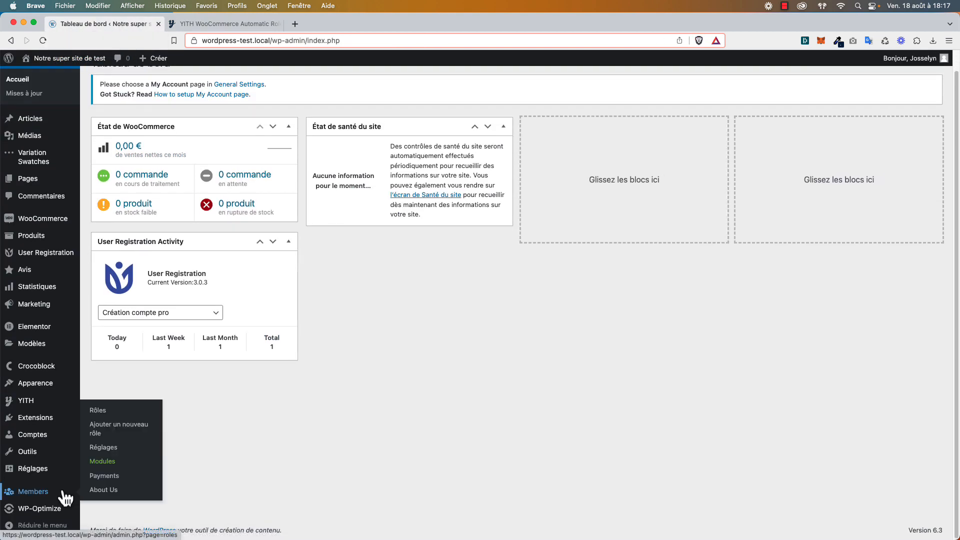
click(120, 414)
scroll(362, 407, down, 3)
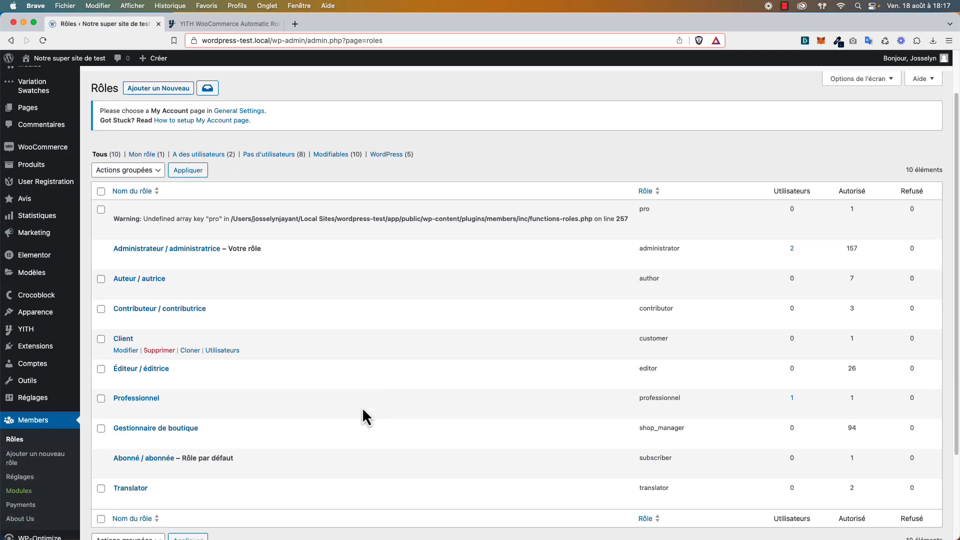
scroll(340, 383, down, 1)
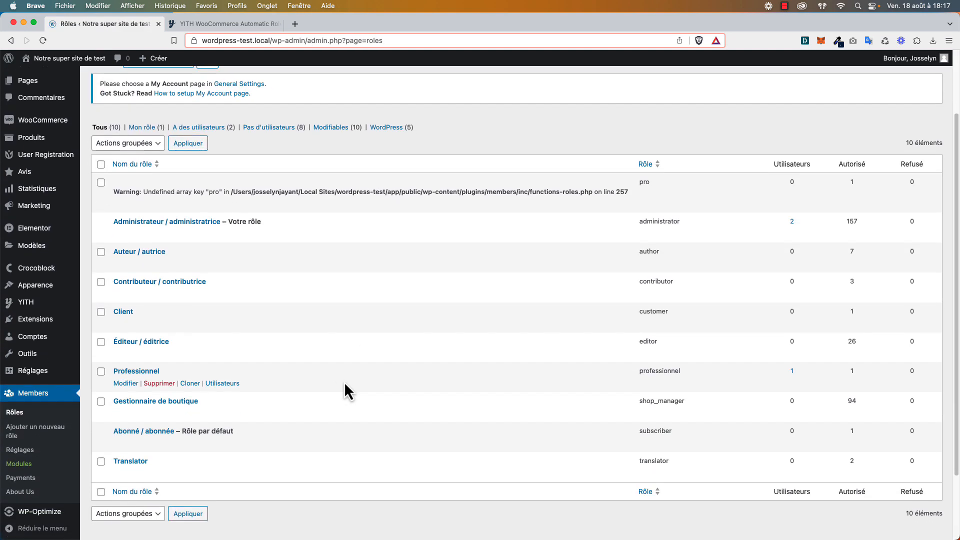
click(191, 384)
Name the cloned role Professionnel 2 and add it to the site's roles.
click(165, 211)
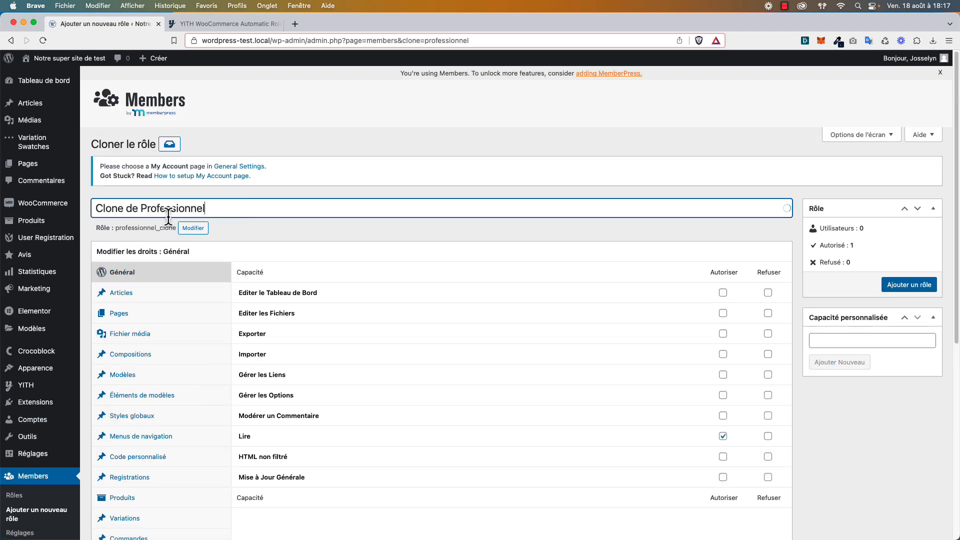
drag(139, 214, 19, 223)
key(BackSpace)
key(super+z)
click(133, 207)
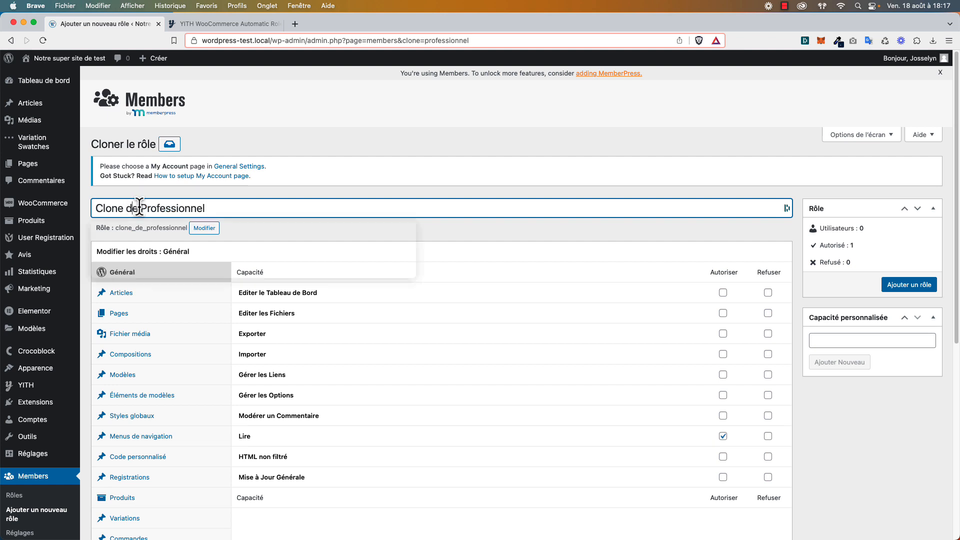
drag(140, 207, 94, 208)
key(BackSpace)
click(183, 208)
text(2)
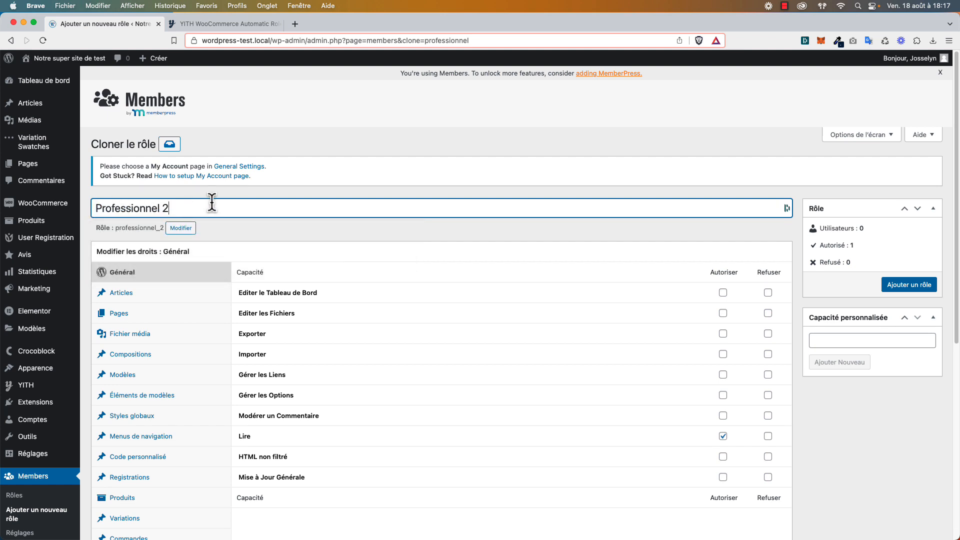
click(915, 285)
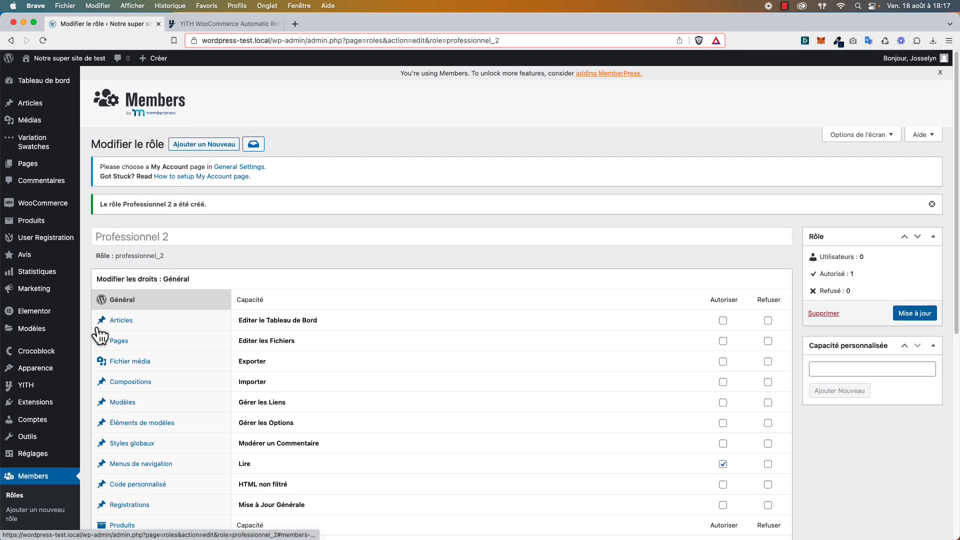
Add a new rule named Pro 1 > Pro 2 in the YITH Automatic Role Changer.
mouse_move(68, 386)
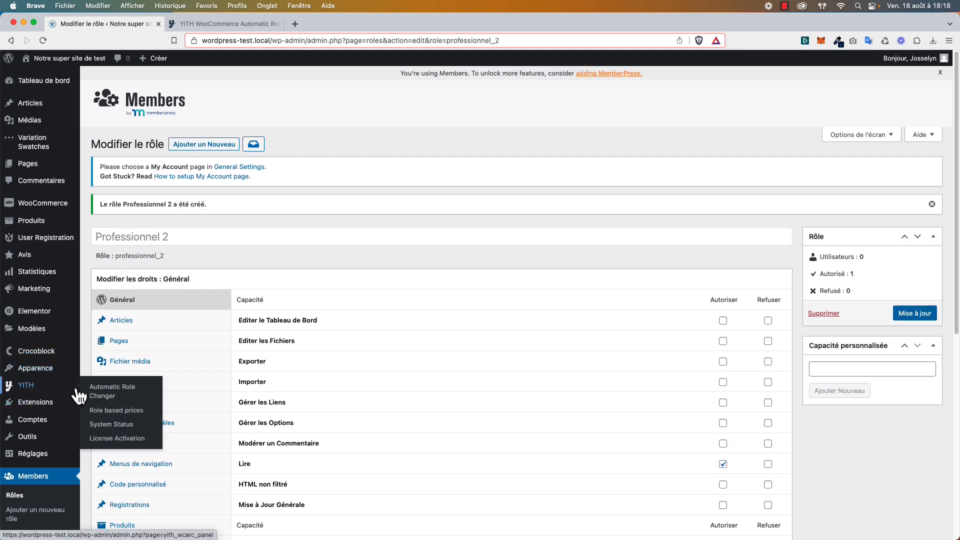
click(108, 395)
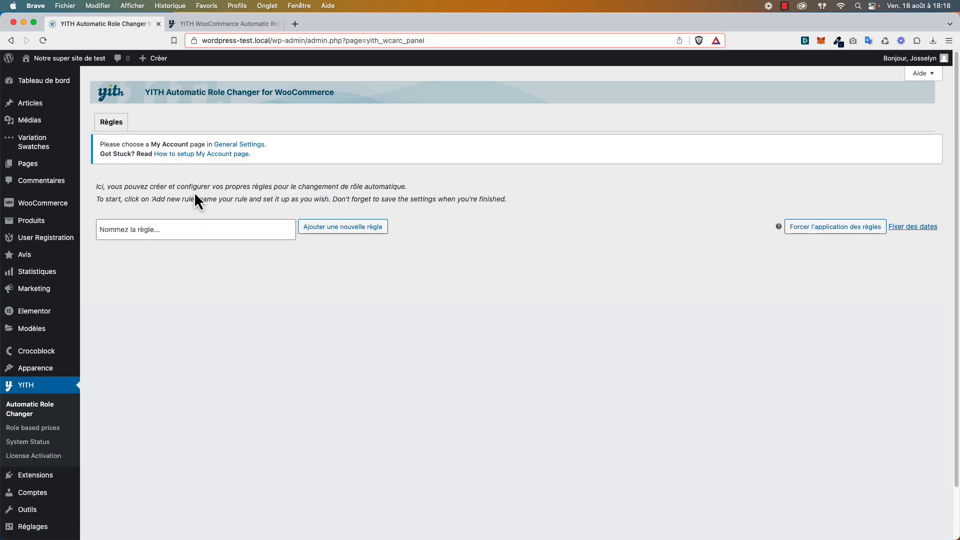
click(221, 226)
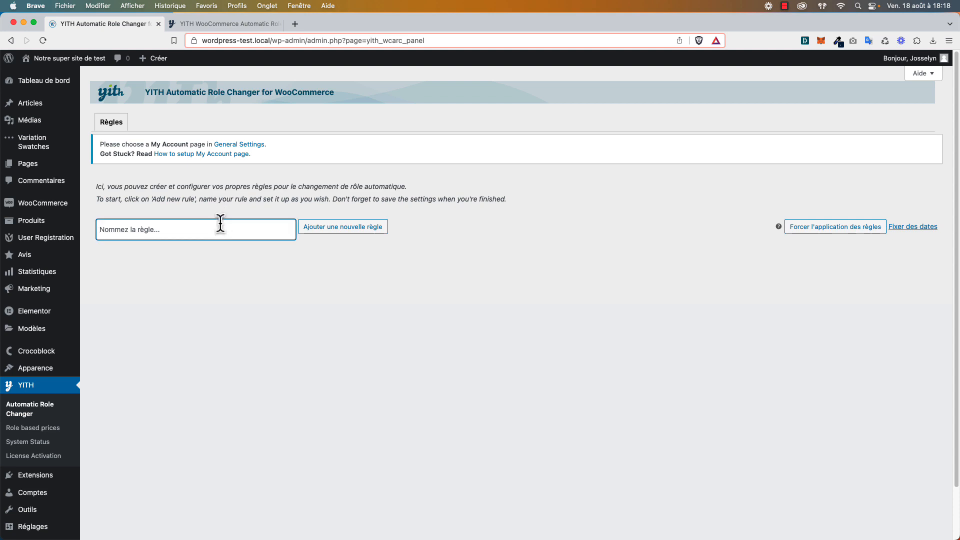
text(Pro 1 > Pro 2)
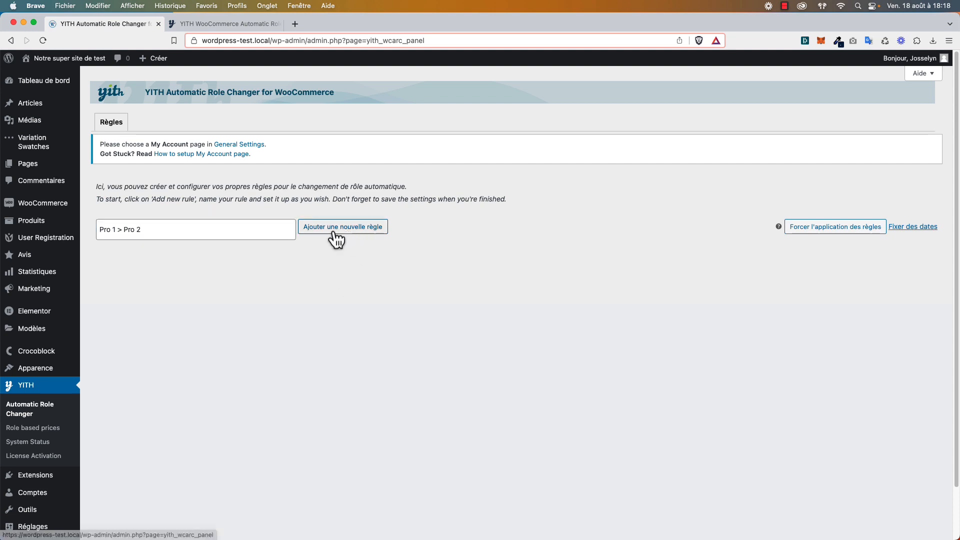
click(343, 228)
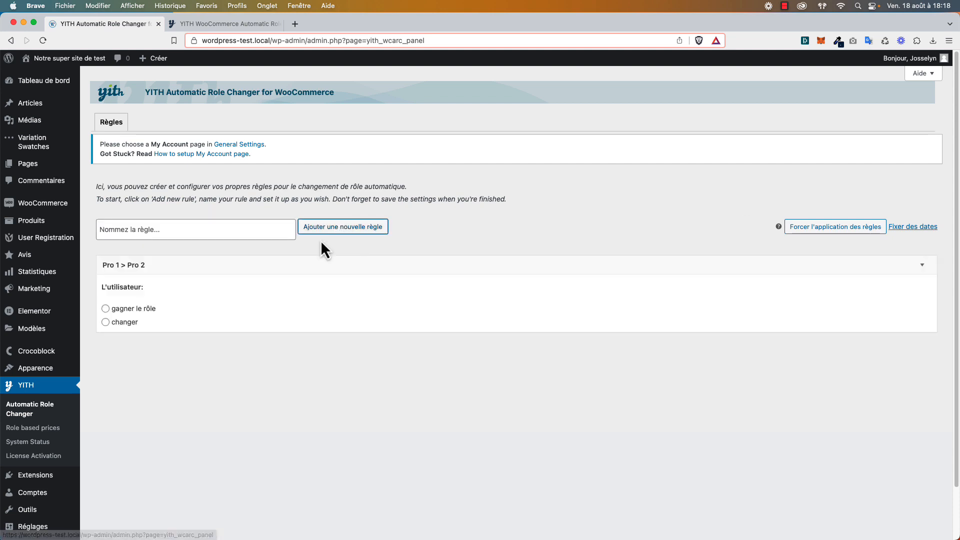
Set the rule so that the user gains the role Professionnel 2 (gagner le rôle).
click(136, 311)
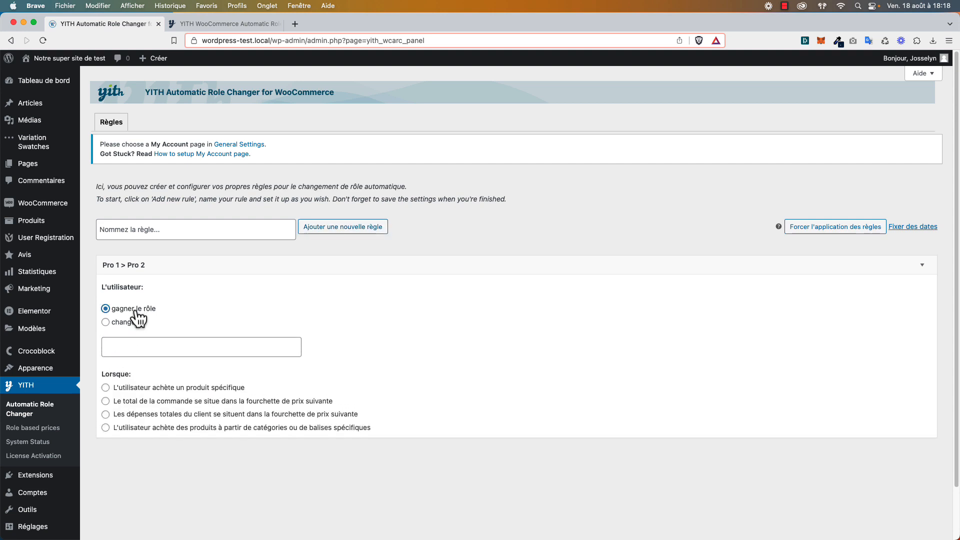
click(141, 344)
click(147, 370)
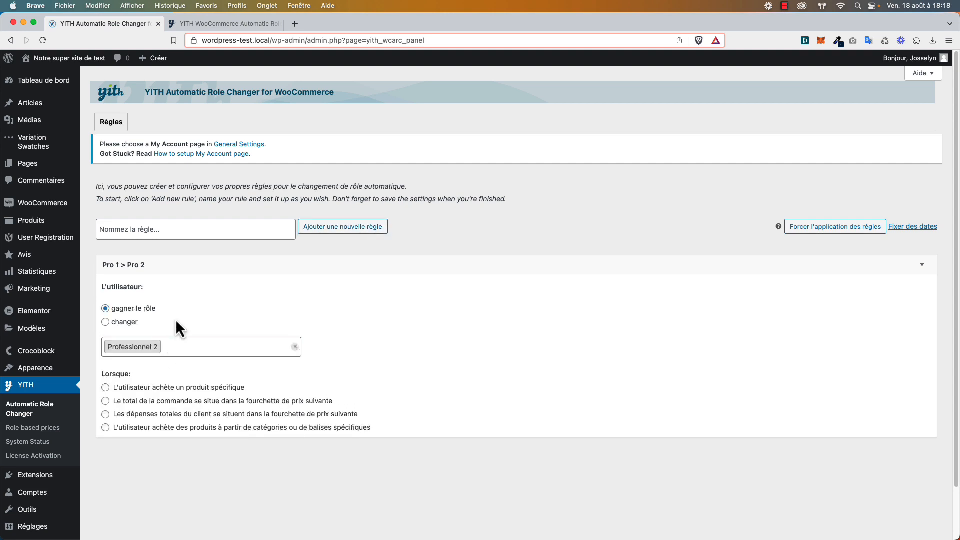
Set the rule to change the user's role (changer) from Professionnel to Professionnel 2.
click(125, 323)
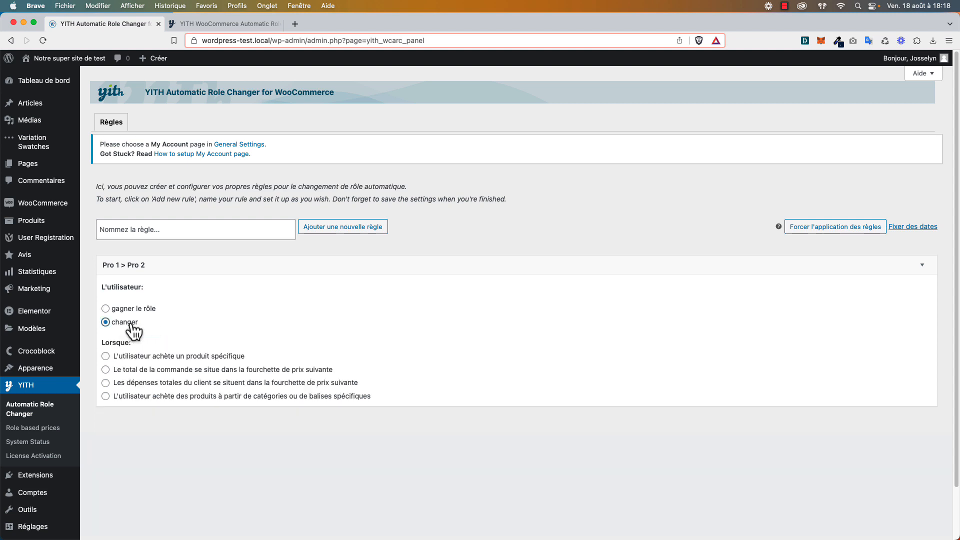
click(153, 352)
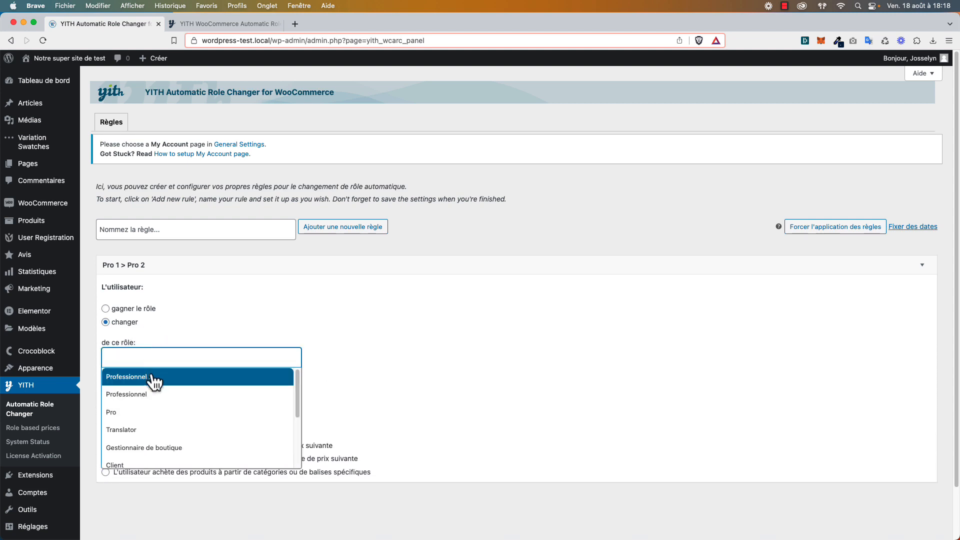
click(155, 391)
click(155, 389)
click(162, 411)
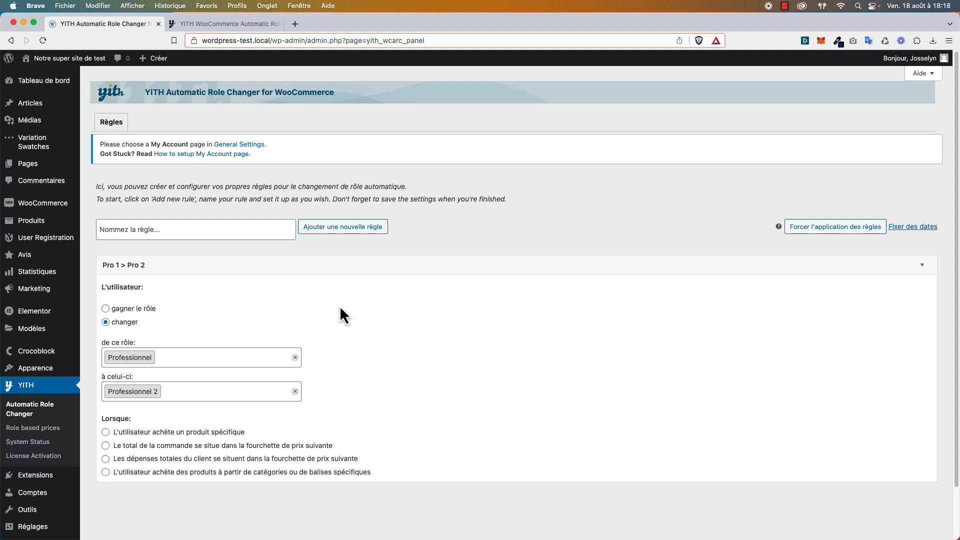
Clear the role chosen under the gagner le rôle option and switch the rule back to changer.
click(137, 311)
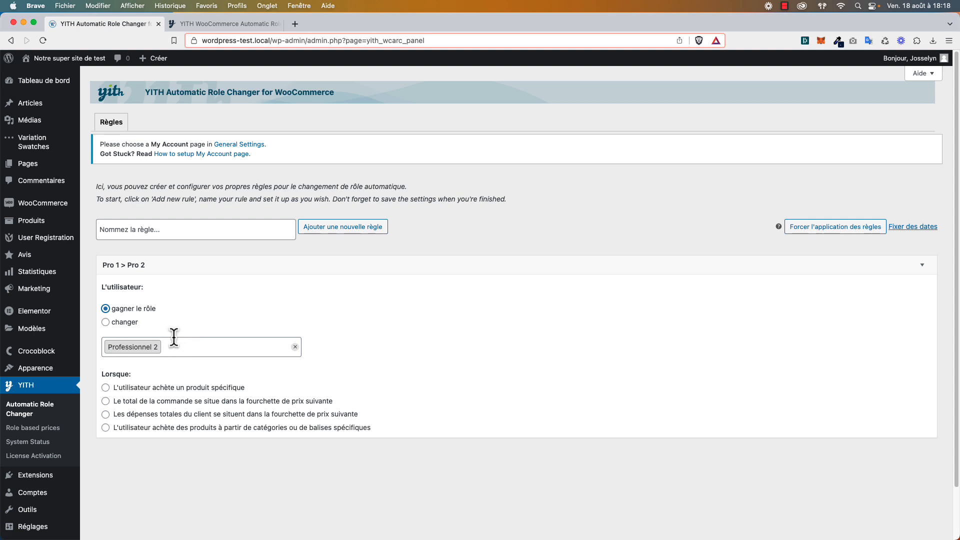
click(295, 347)
click(125, 324)
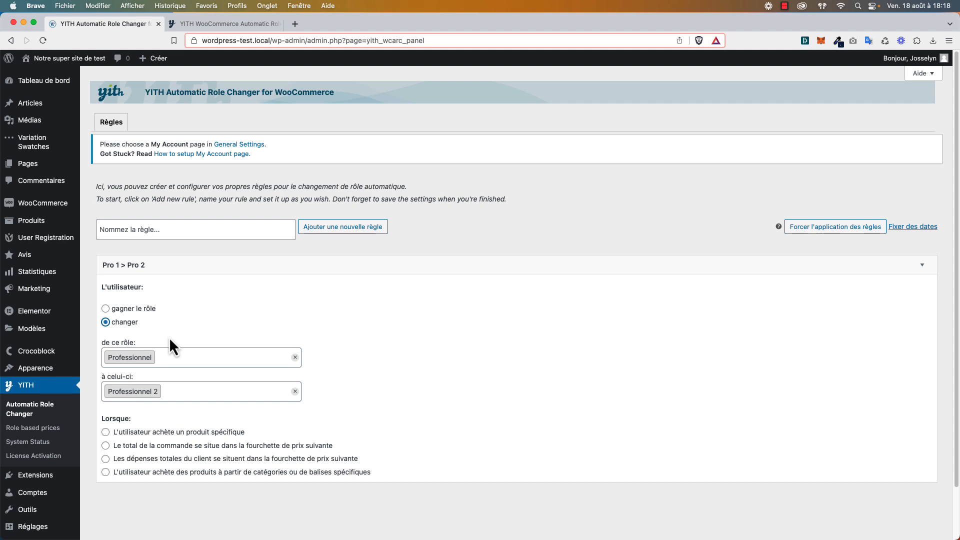
Make the rule trigger when the customer's total spending falls in the price range from 990 to 1000.
scroll(200, 358, down, 3)
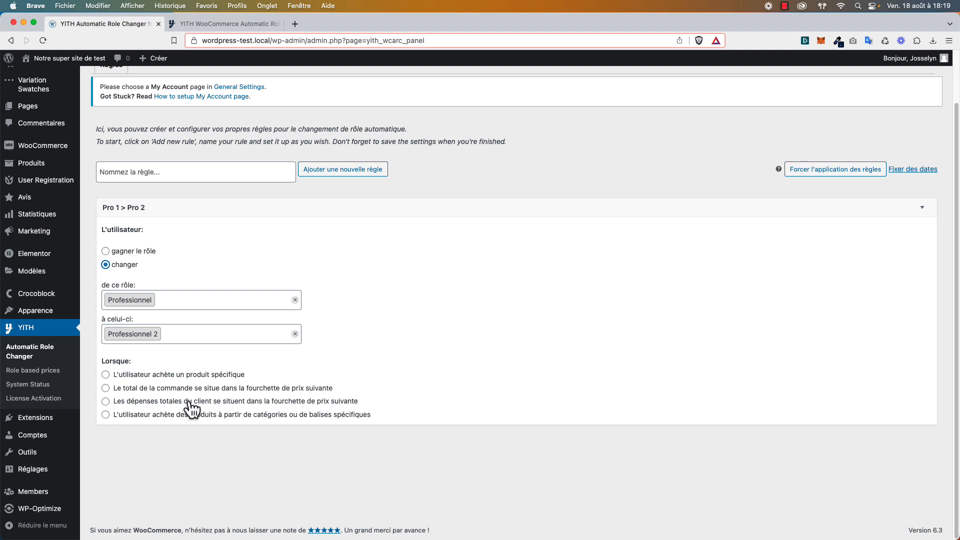
click(277, 403)
scroll(191, 430, down, 3)
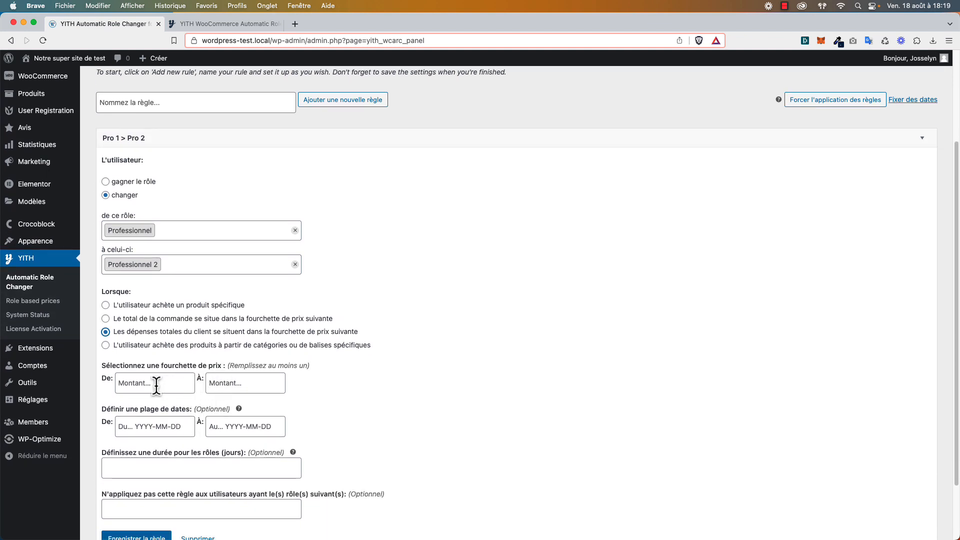
scroll(156, 385, down, 2)
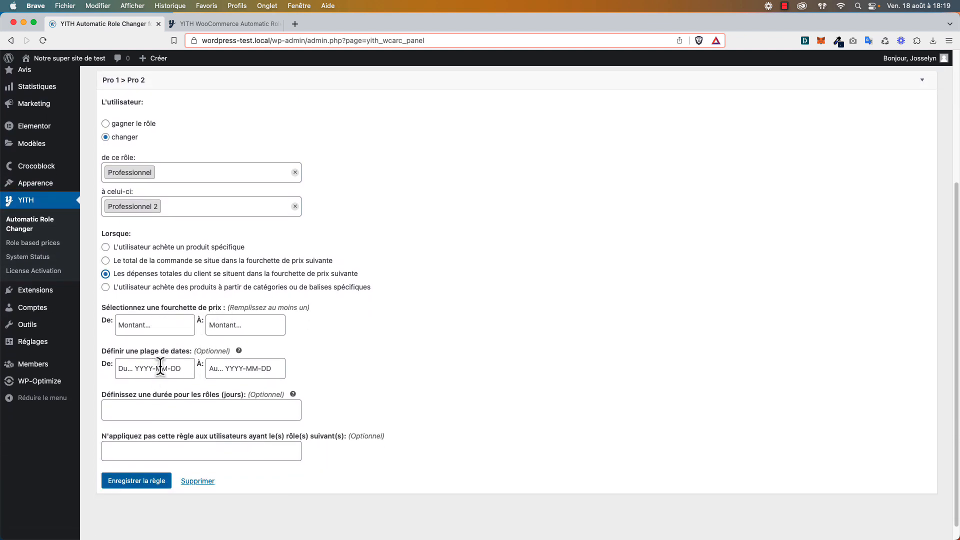
click(160, 330)
text(990)
click(220, 326)
text(1000)
click(323, 330)
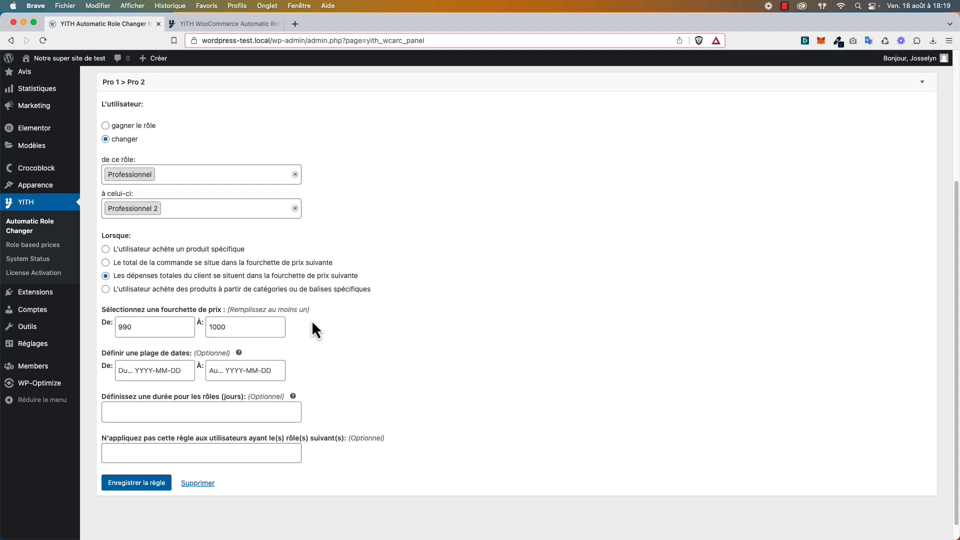
Save the Pro 1 > Pro 2 rule and briefly expand it to check its saved settings.
scroll(217, 314, up, 4)
scroll(240, 300, down, 5)
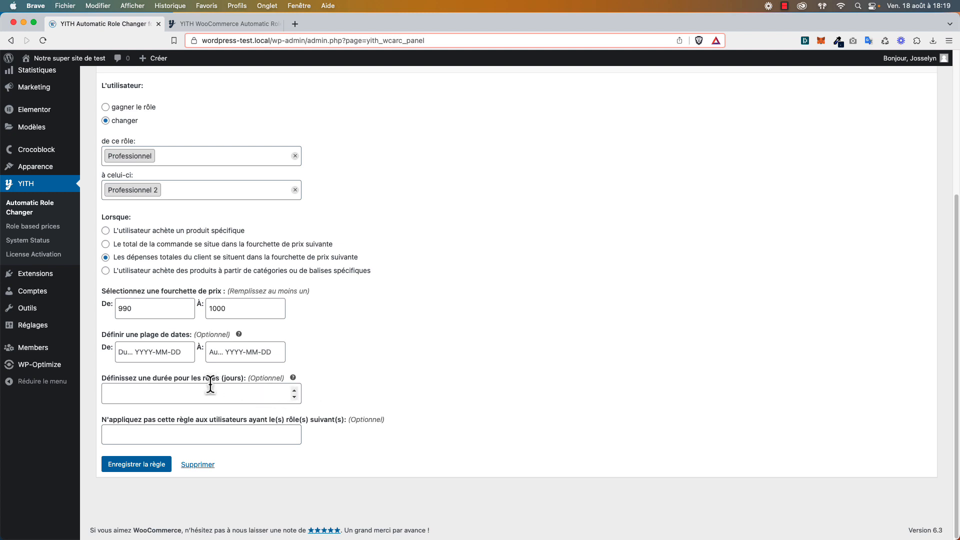
click(145, 464)
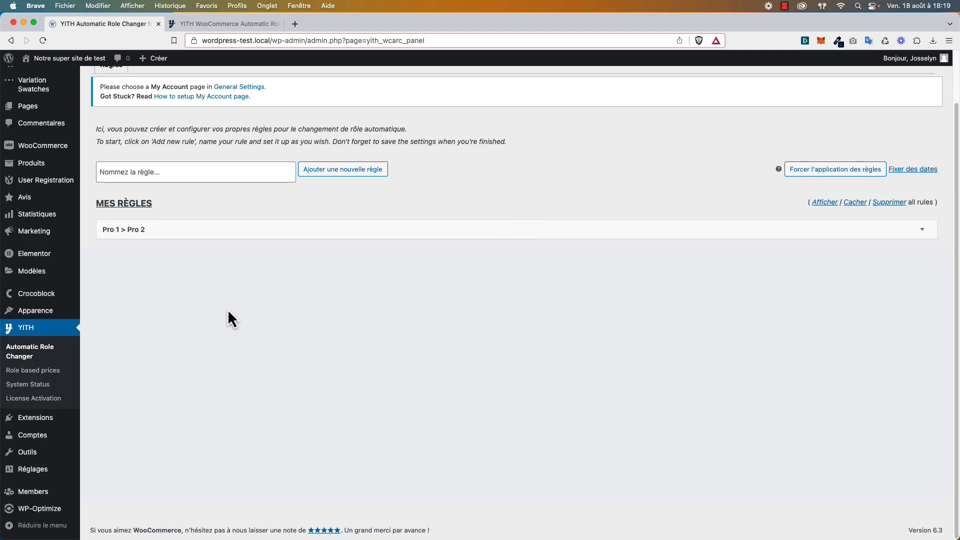
scroll(320, 241, up, 1)
scroll(301, 243, up, 1)
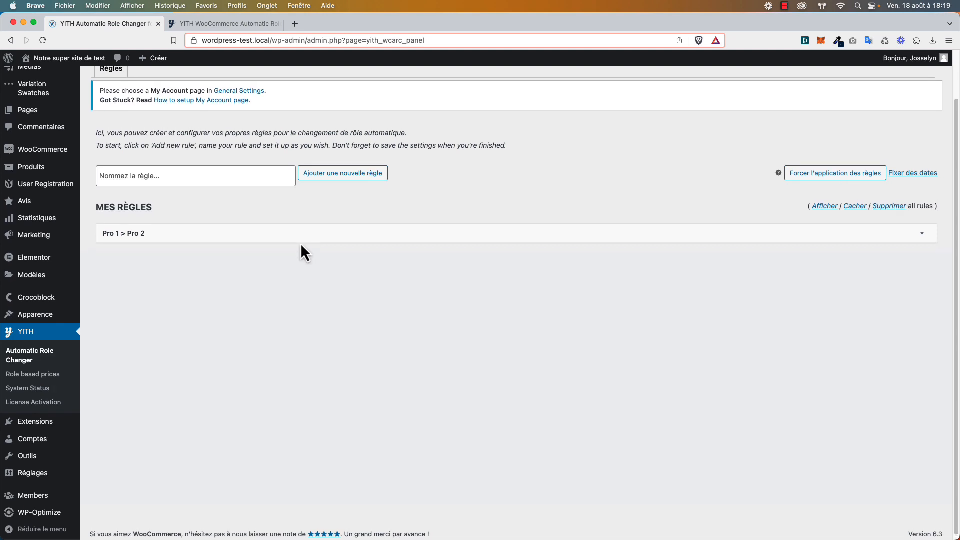
click(295, 235)
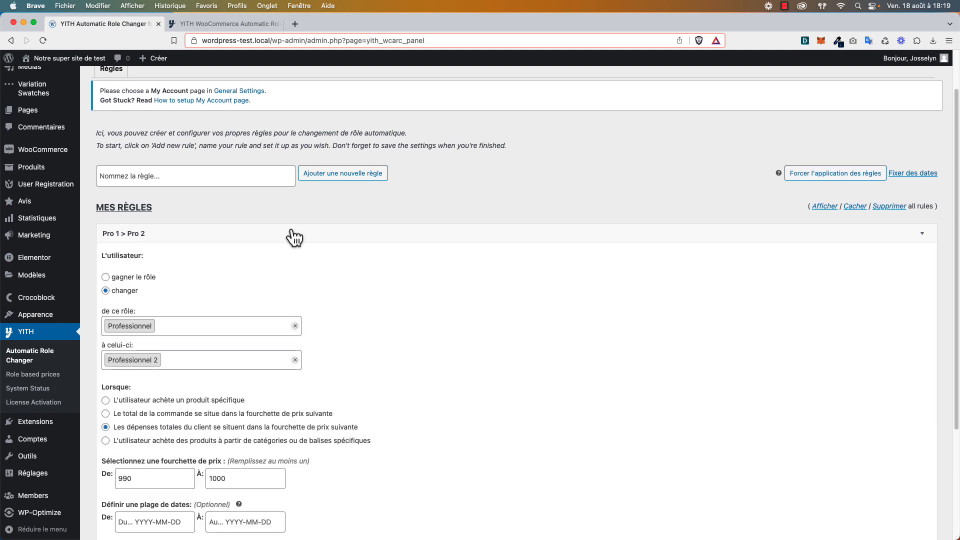
click(295, 235)
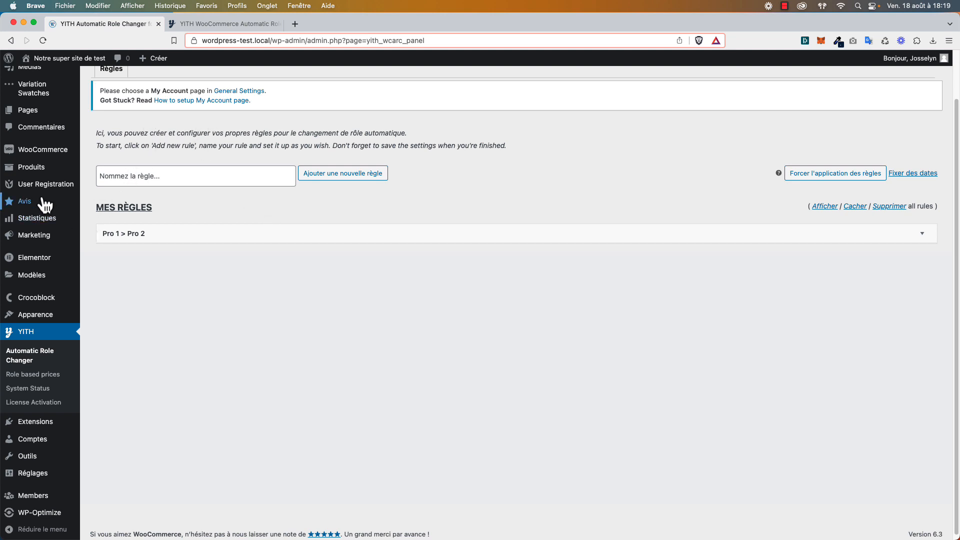
Open the WooCommerce product list, confirming that the rules page can be left.
click(40, 167)
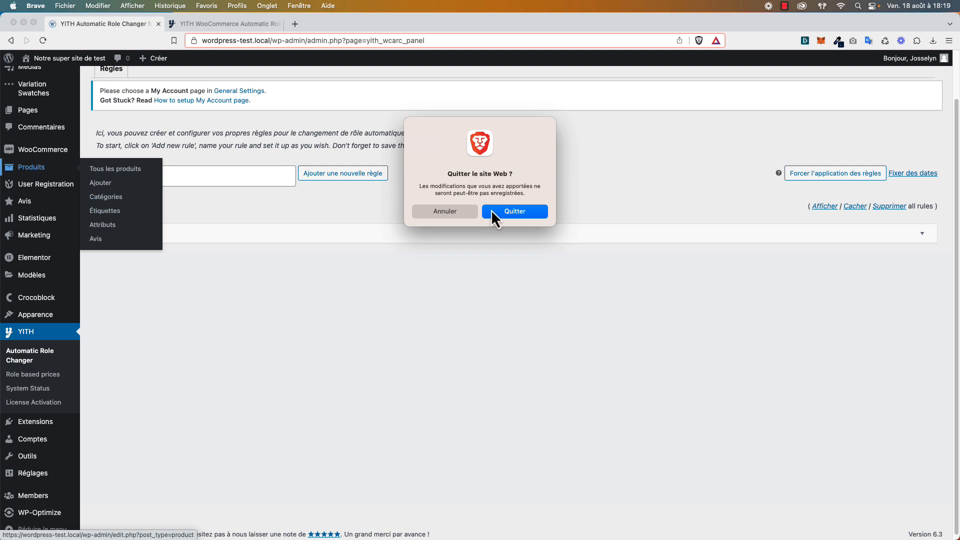
click(504, 214)
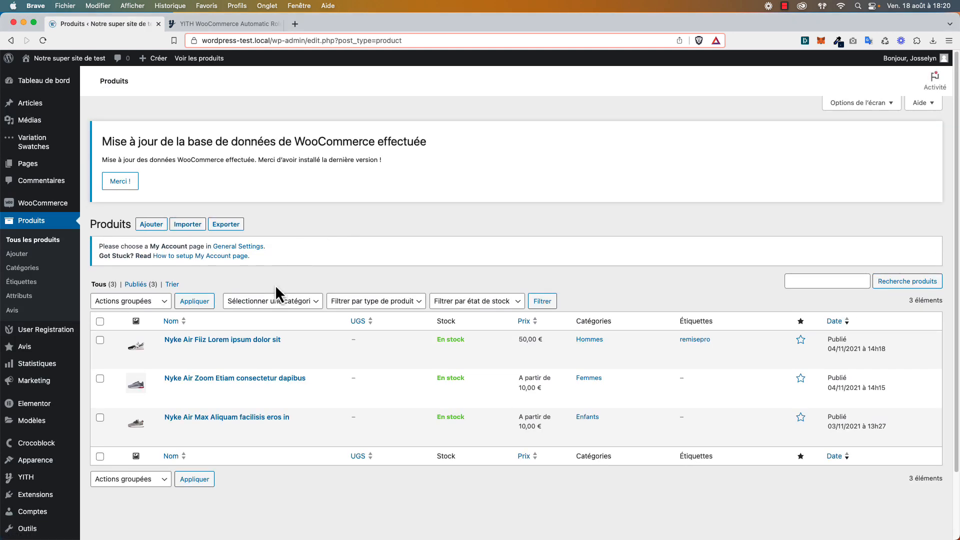
Open the Nyke Air Fiiz Lorem ipsum dolor sit product and set its regular price to 1000 €.
click(247, 338)
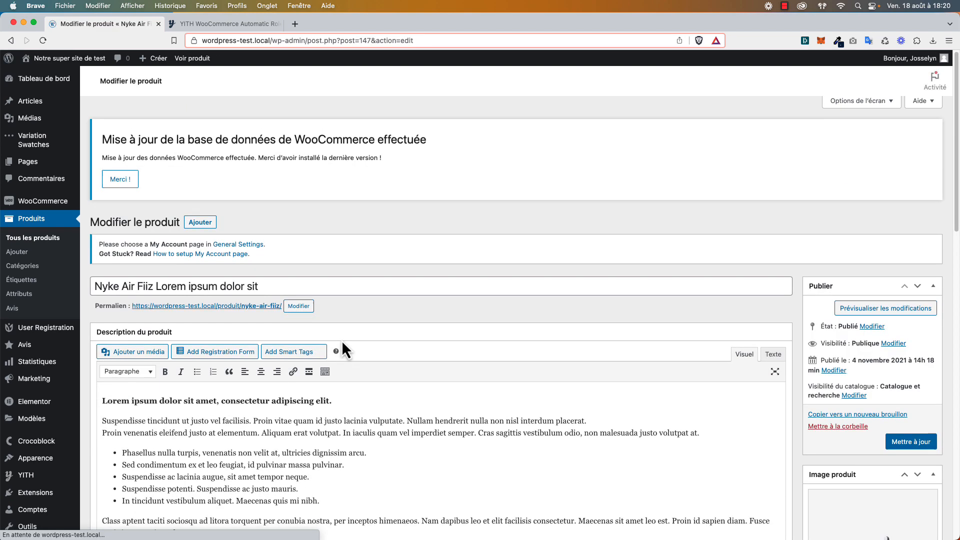
scroll(342, 340, down, 10)
click(344, 266)
text(1000)
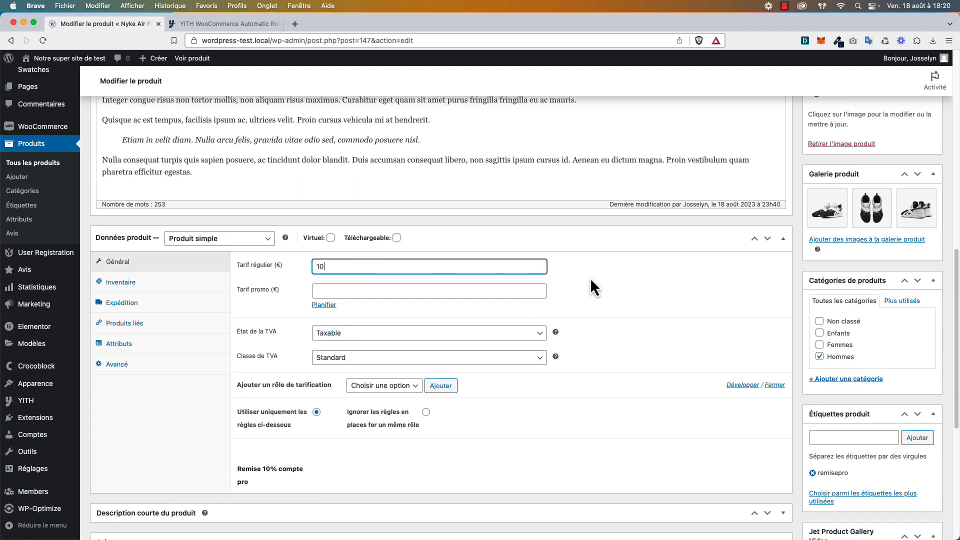
click(640, 286)
Remove the Remise 10% compte pro pricing rule from the product and update the product.
mouse_move(546, 465)
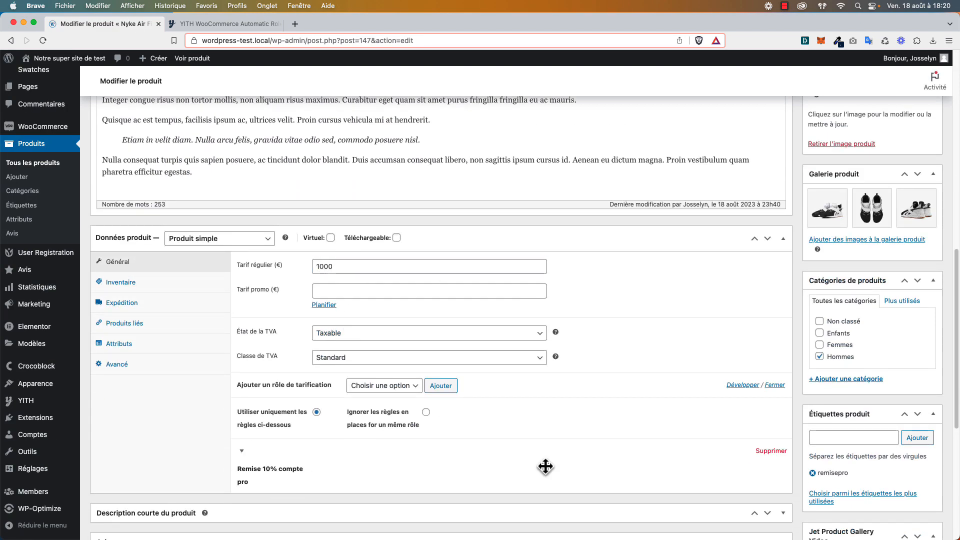
click(770, 452)
scroll(649, 367, down, 3)
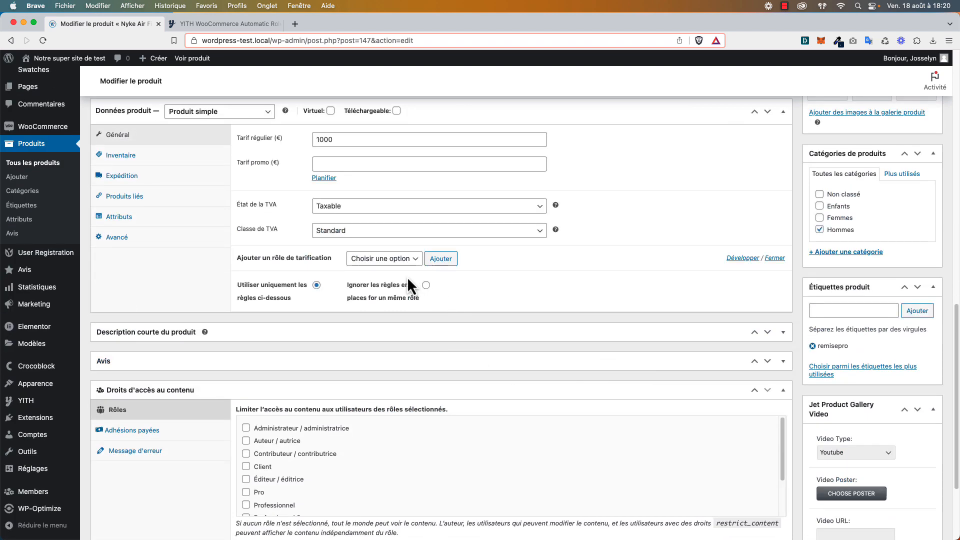
scroll(907, 248, up, 10)
click(912, 267)
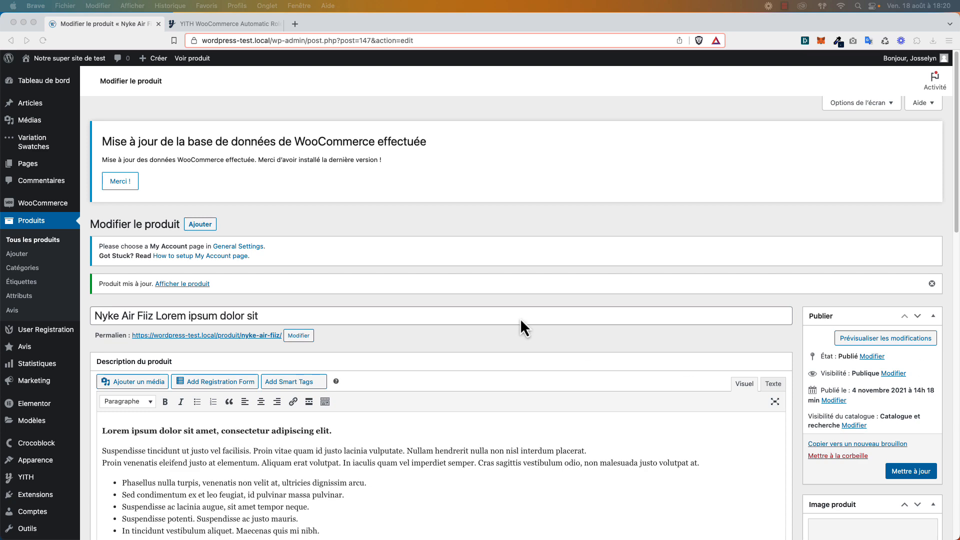
Open the Règles des grilles tarifaires list of YITH Role based prices.
scroll(495, 295, down, 5)
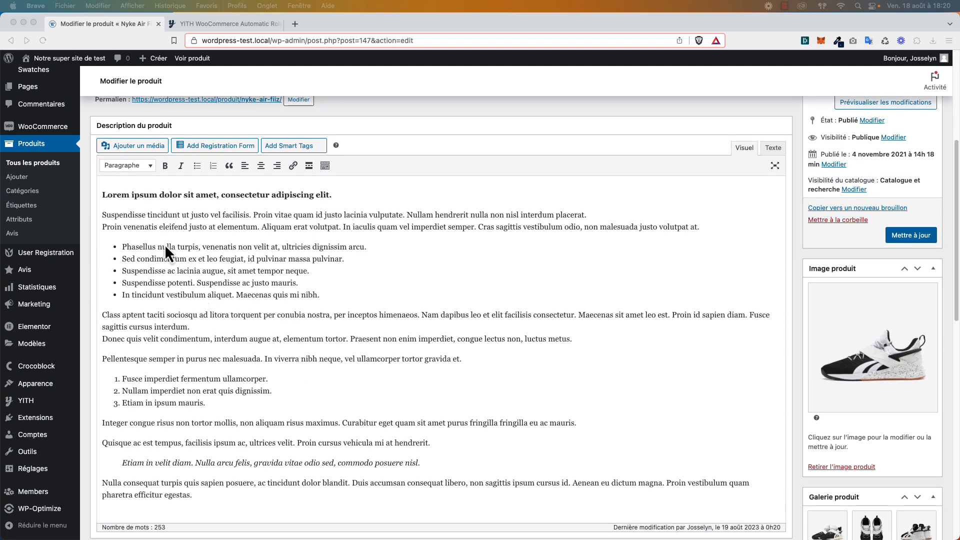
scroll(165, 250, down, 3)
mouse_move(25, 400)
click(107, 428)
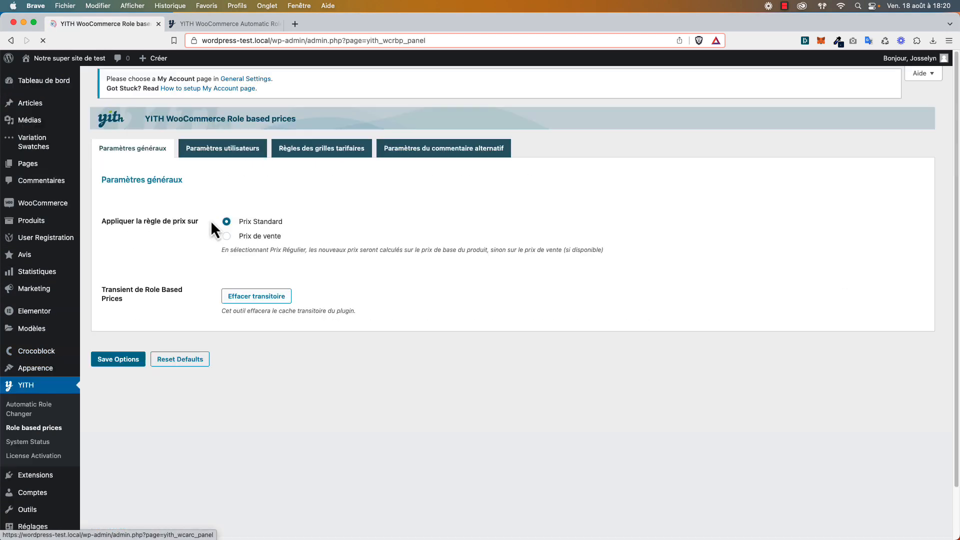
click(306, 159)
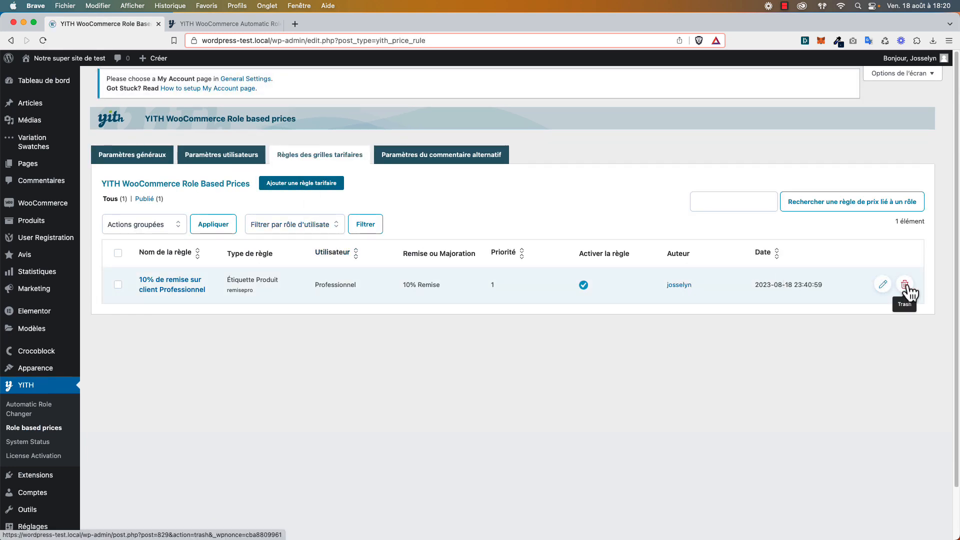
Open the 10% de remise sur client Professionnel rule, deactivate it and update it.
click(117, 289)
click(127, 223)
click(195, 276)
click(190, 283)
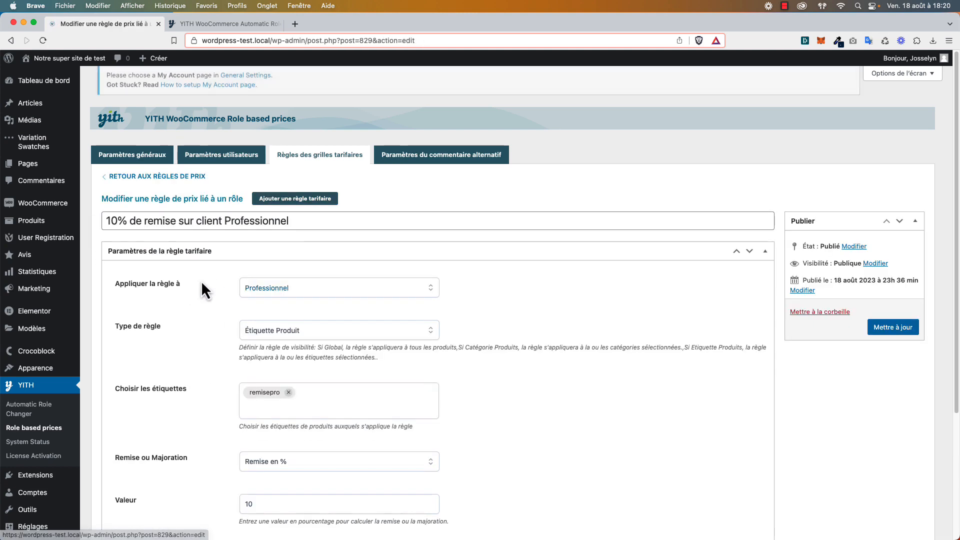
scroll(330, 301, down, 3)
click(243, 446)
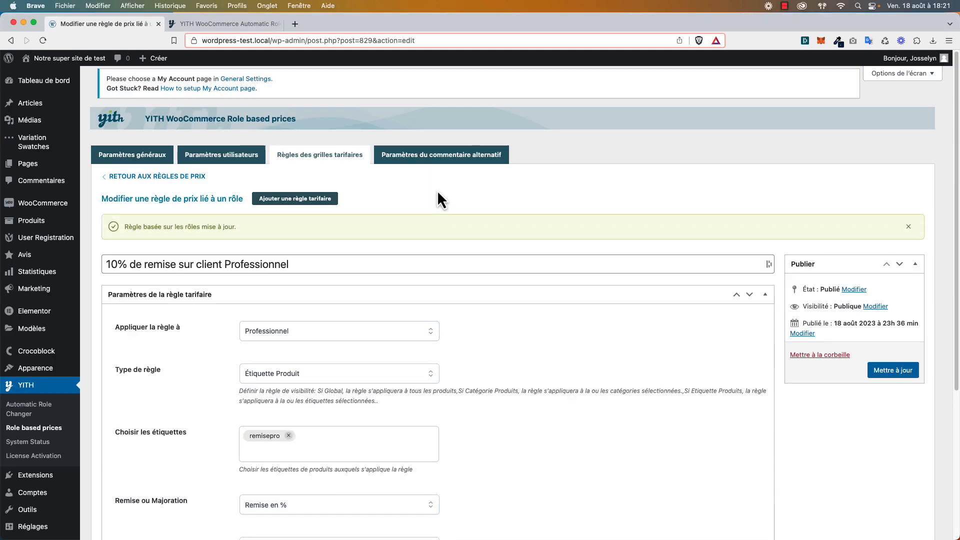
Open the WooCommerce orders and mark the pending 1000 € order as En cours with a bulk action.
mouse_move(43, 206)
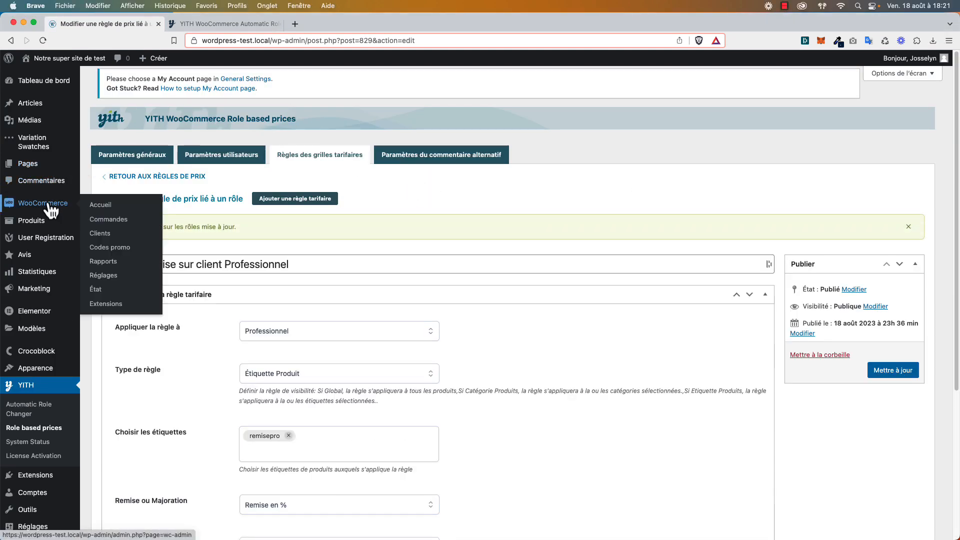
click(116, 218)
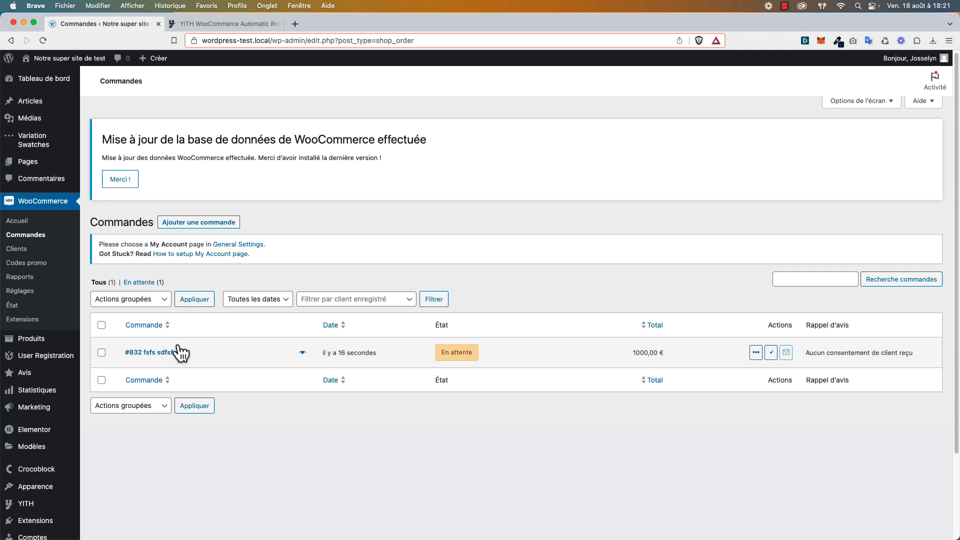
click(102, 354)
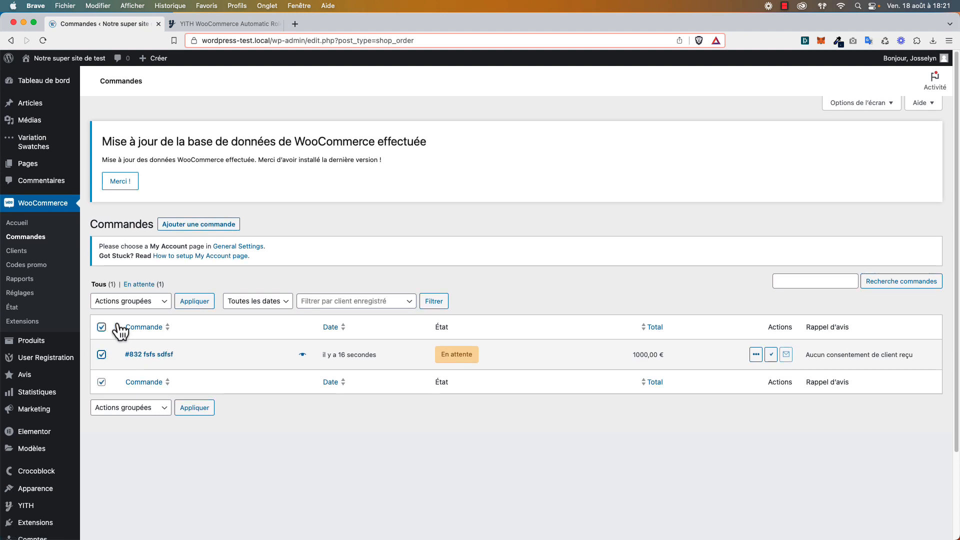
click(129, 301)
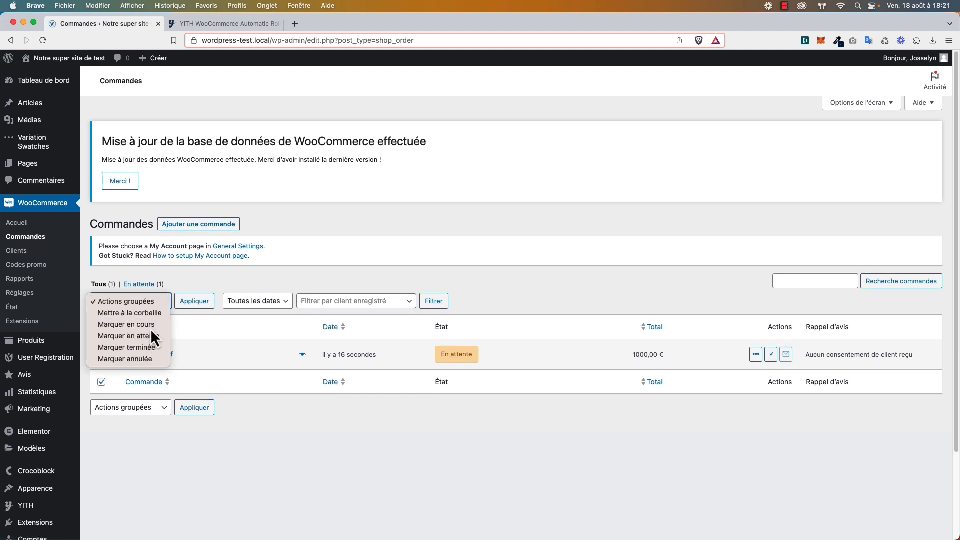
click(149, 325)
click(194, 302)
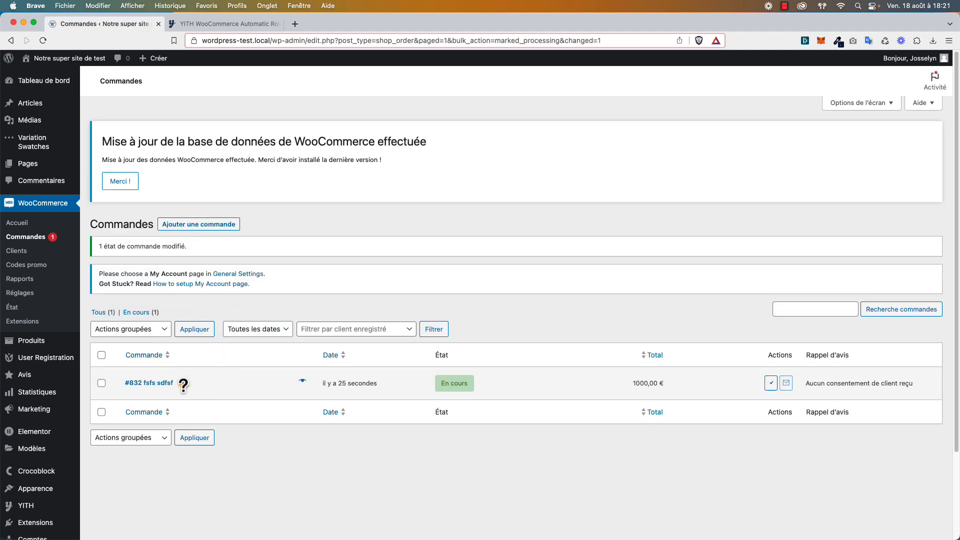
Open the processed order and check which role the automatic role changer assigned to the customer.
mouse_move(183, 384)
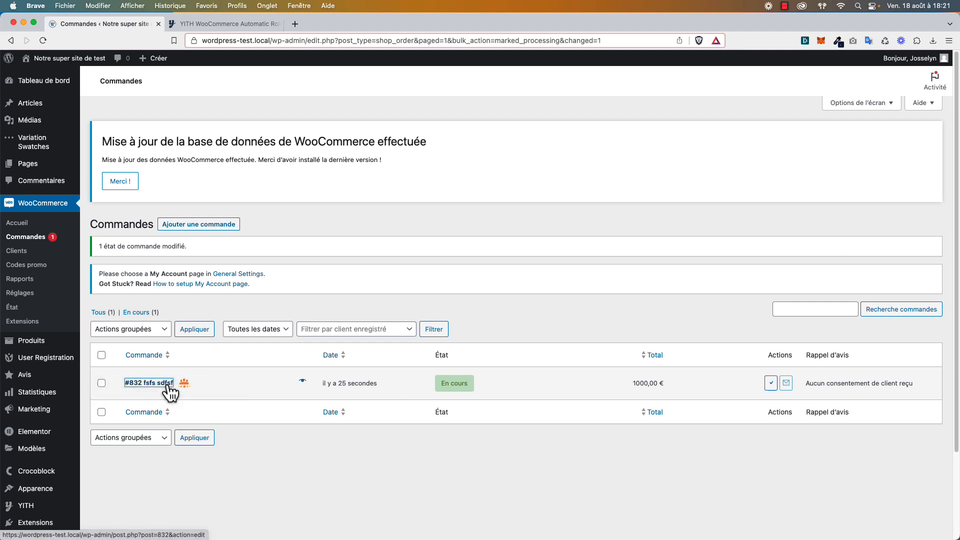
click(167, 384)
scroll(428, 339, down, 2)
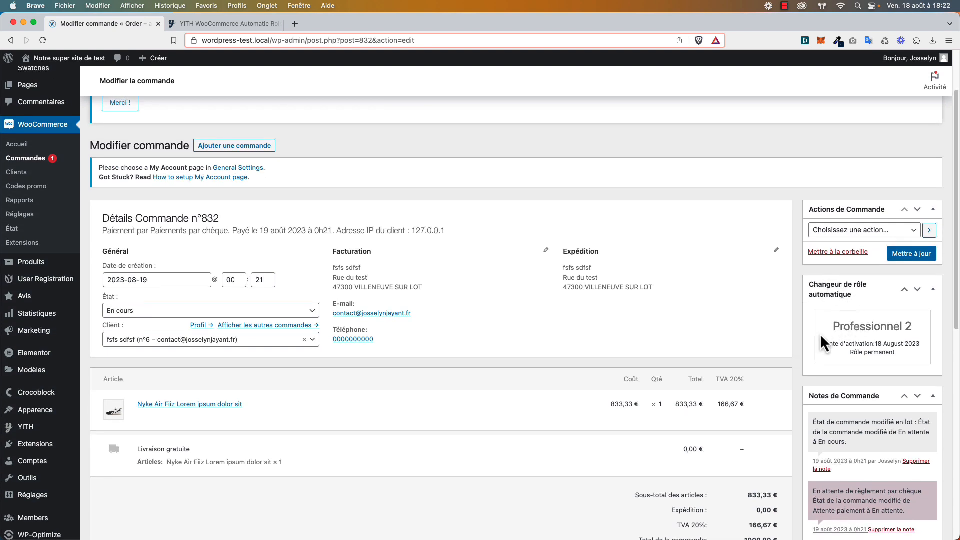
triple_click(846, 326)
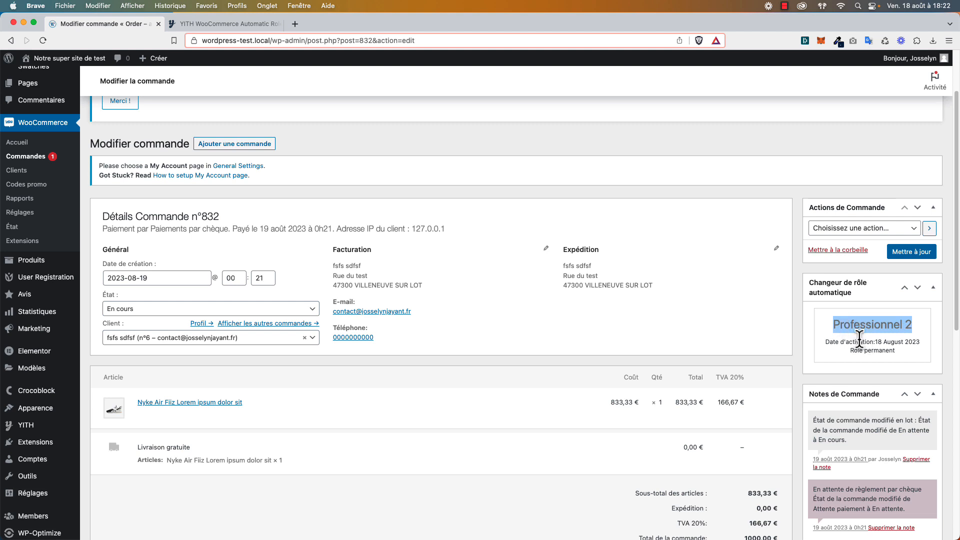
Return to the YITH role-based pricing rules and open the 10% de remise sur client Professionnel rule.
scroll(440, 239, down, 10)
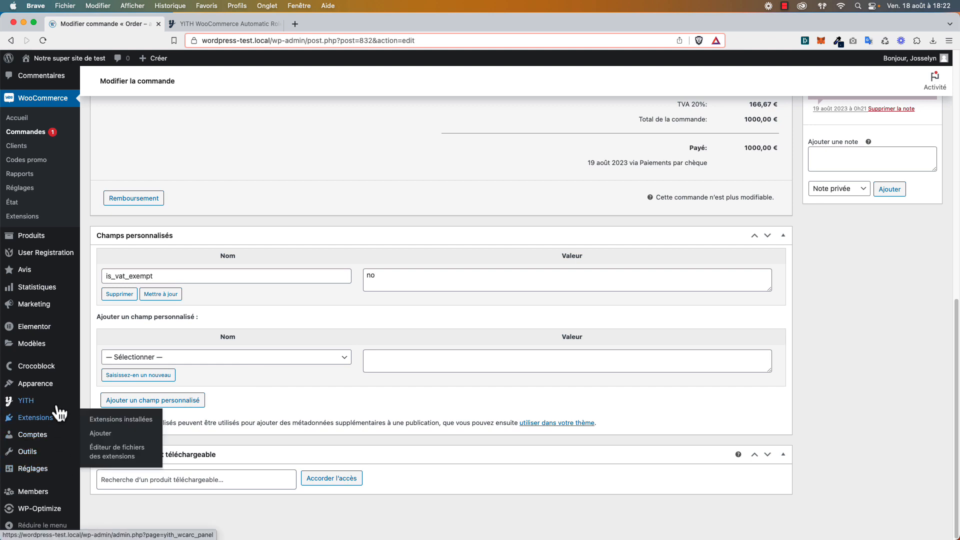
mouse_move(50, 404)
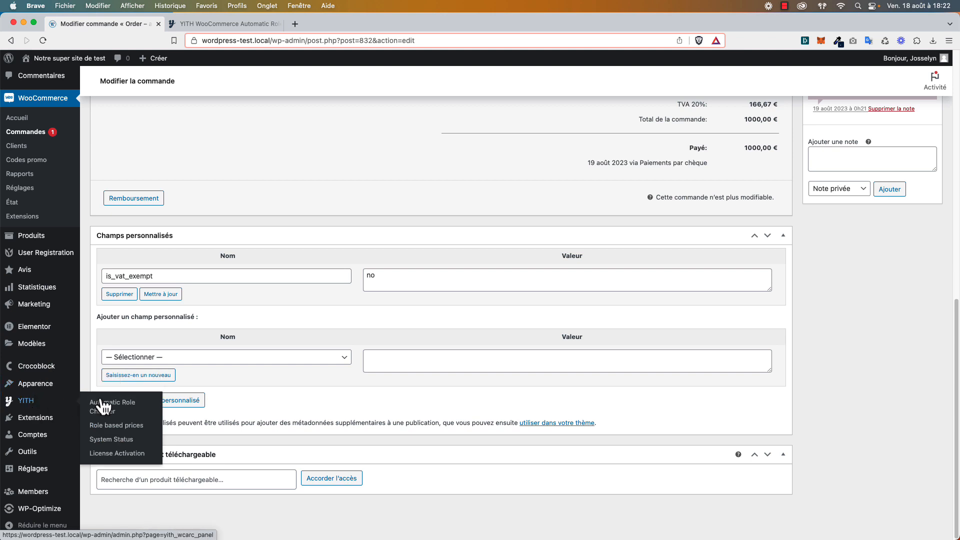
click(126, 427)
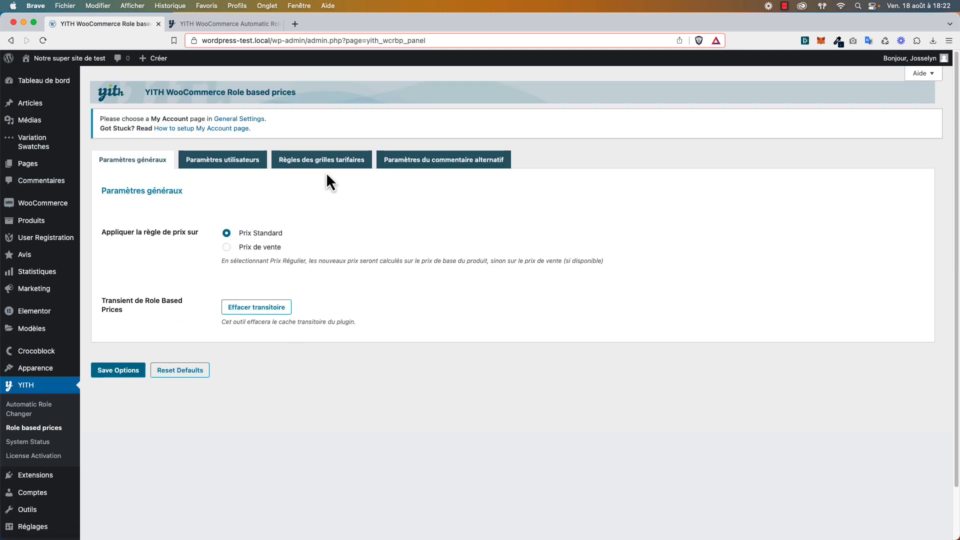
click(335, 159)
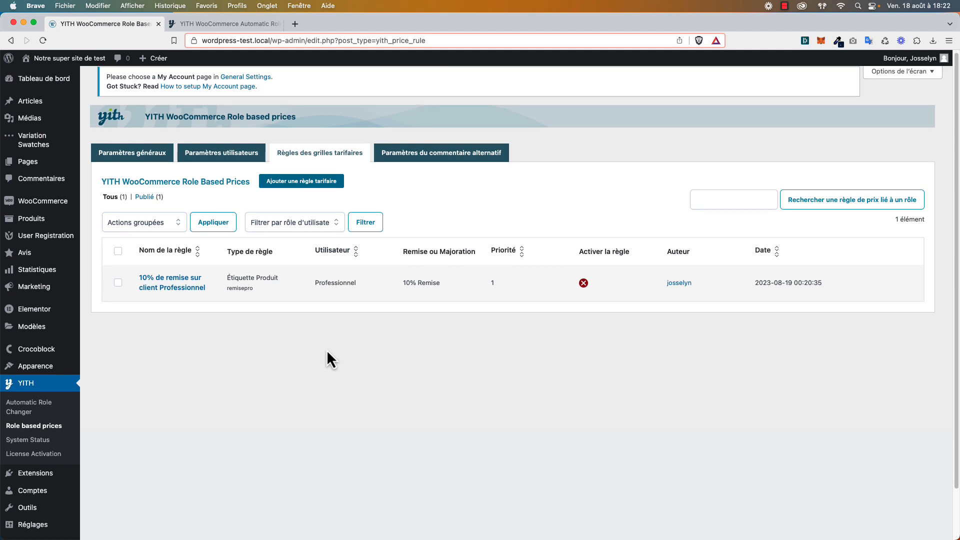
click(186, 285)
Reactivate the 10% de remise sur client Professionnel rule, keeping it applied to Professionnel, and update it.
scroll(265, 400, down, 5)
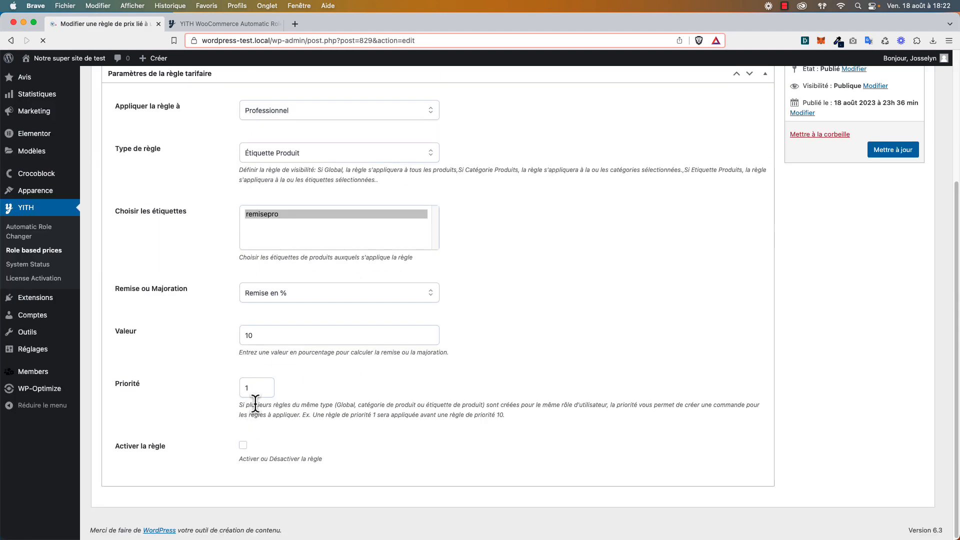
scroll(311, 281, up, 3)
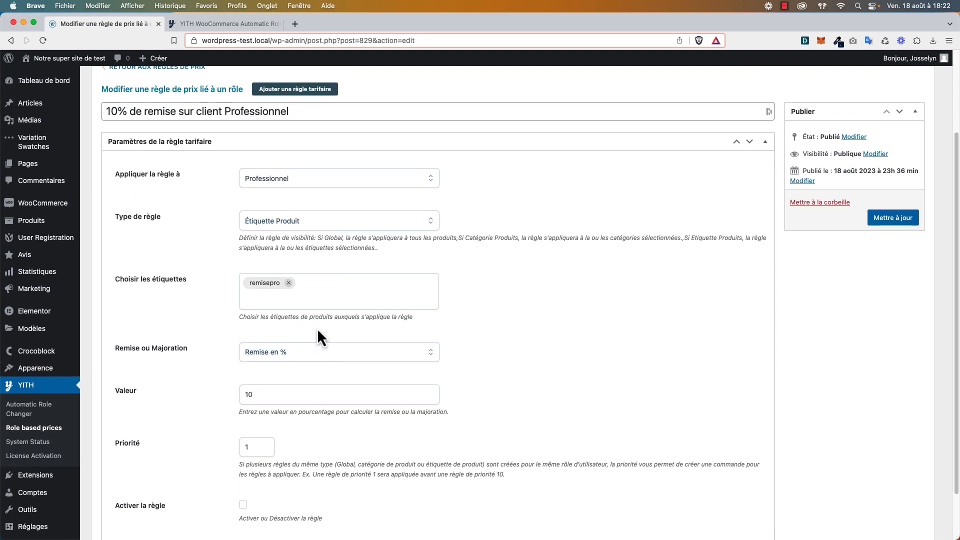
click(350, 180)
click(476, 201)
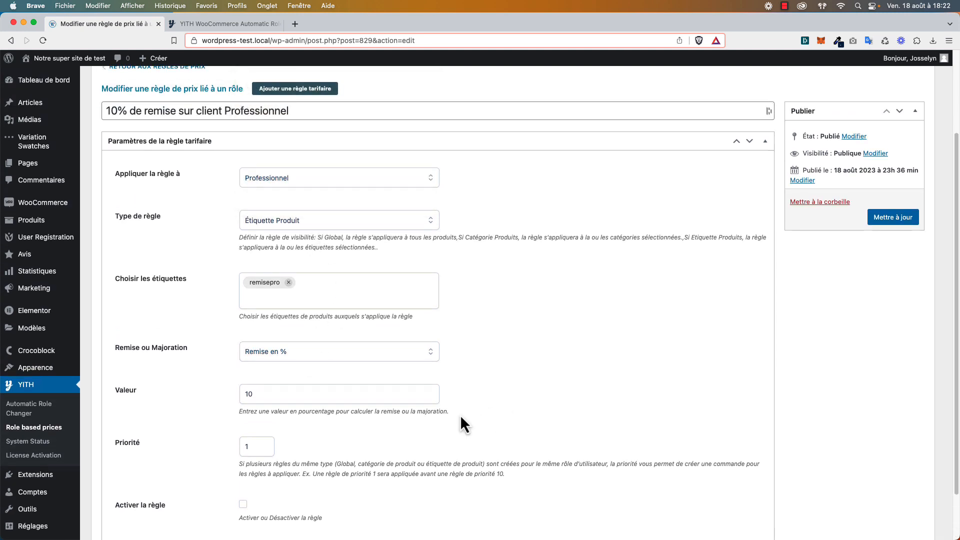
scroll(460, 415, down, 3)
click(248, 446)
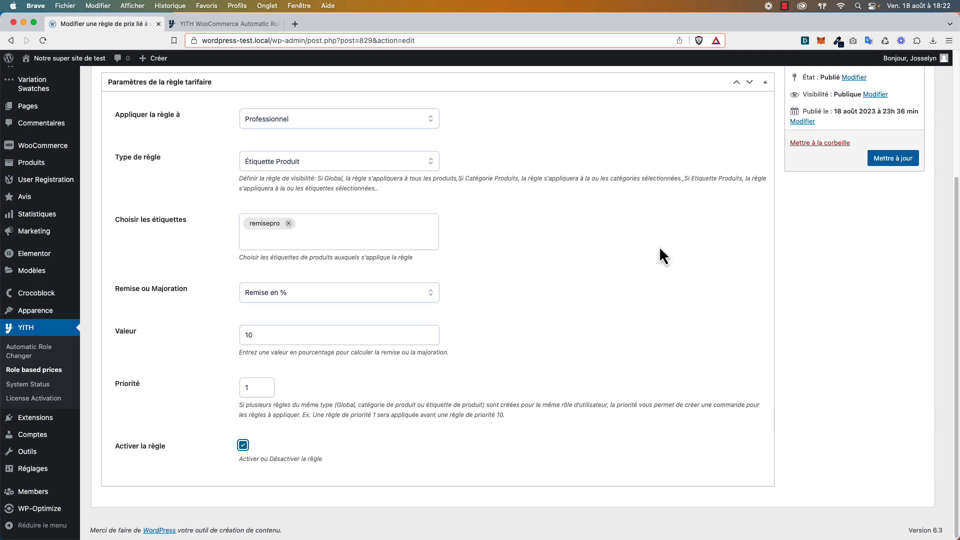
click(879, 161)
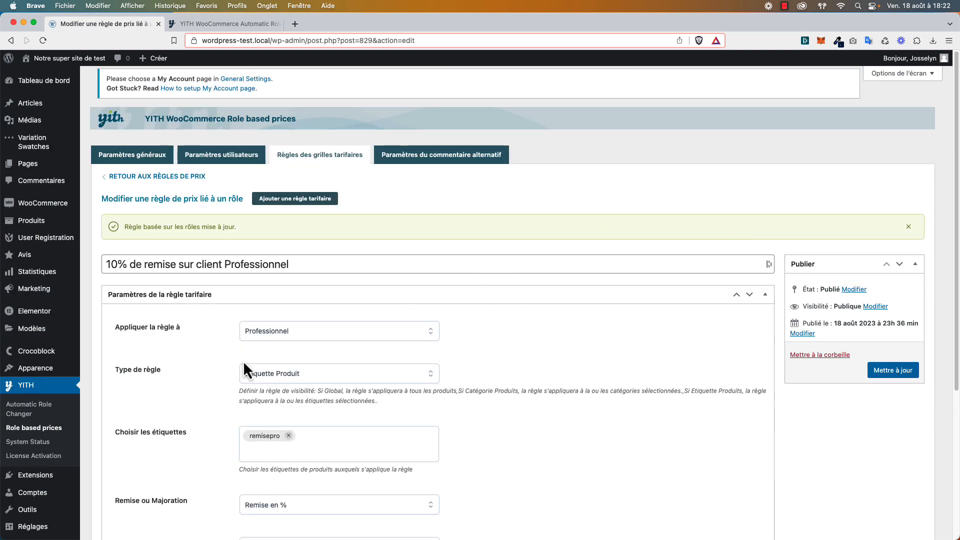
Return to the pricing rules list and add a new rule titled "15% de remise sur client pro2".
scroll(172, 375, down, 1)
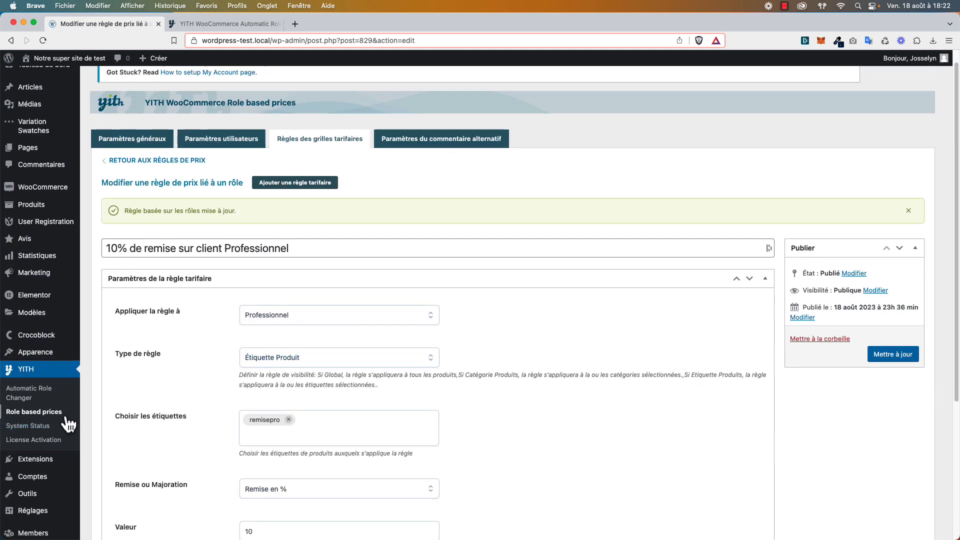
click(184, 161)
click(299, 188)
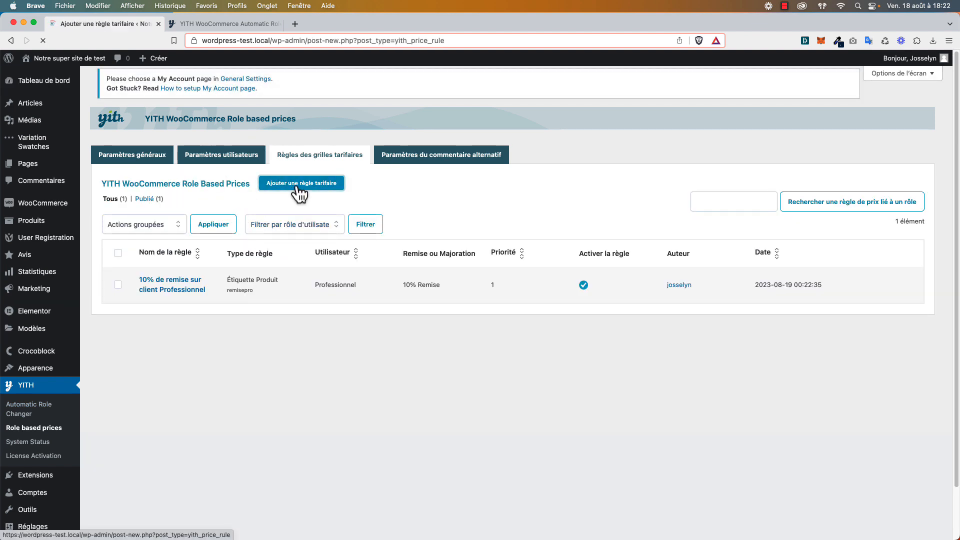
text(15% de remise sur client pro2)
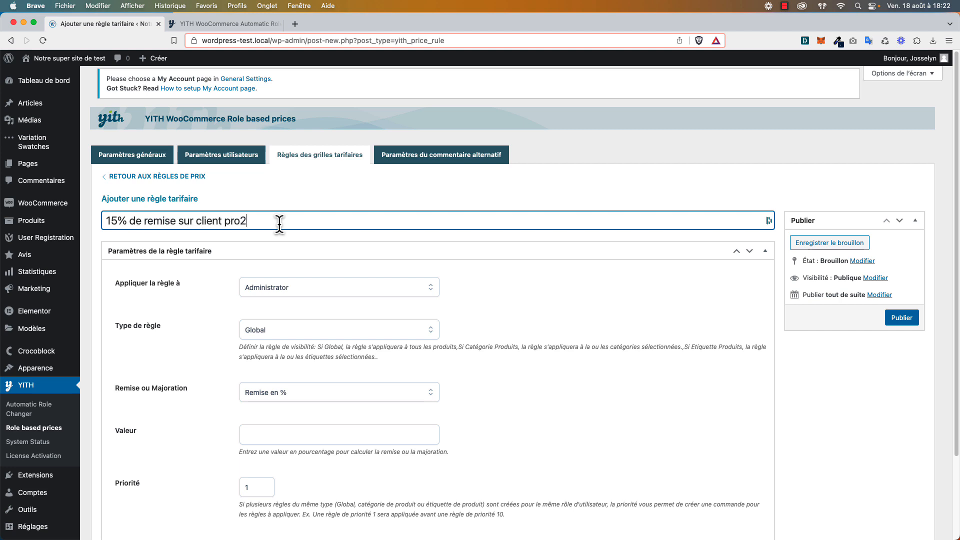
Apply the new rule to the Professionnel 2 role with the Global rule type and the Remise en % discount.
click(283, 291)
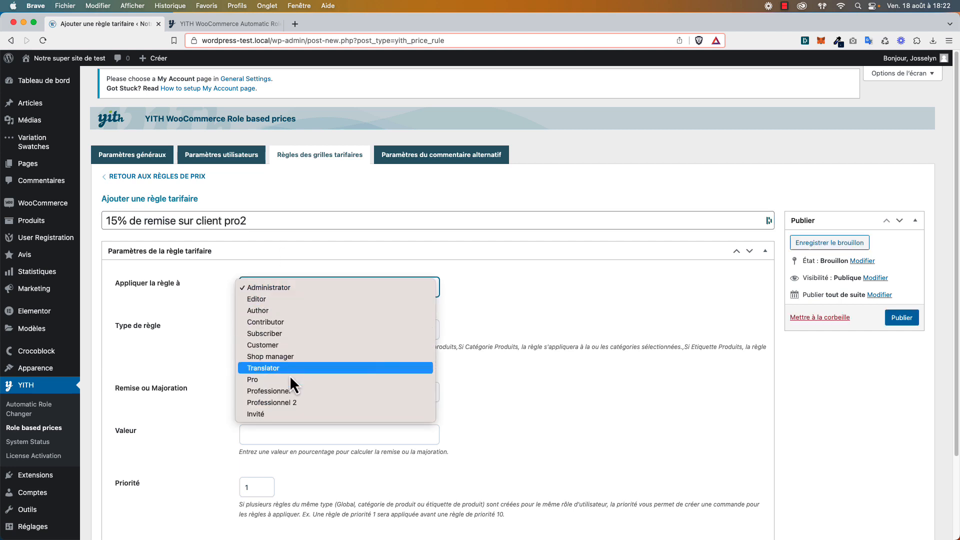
click(385, 402)
click(370, 333)
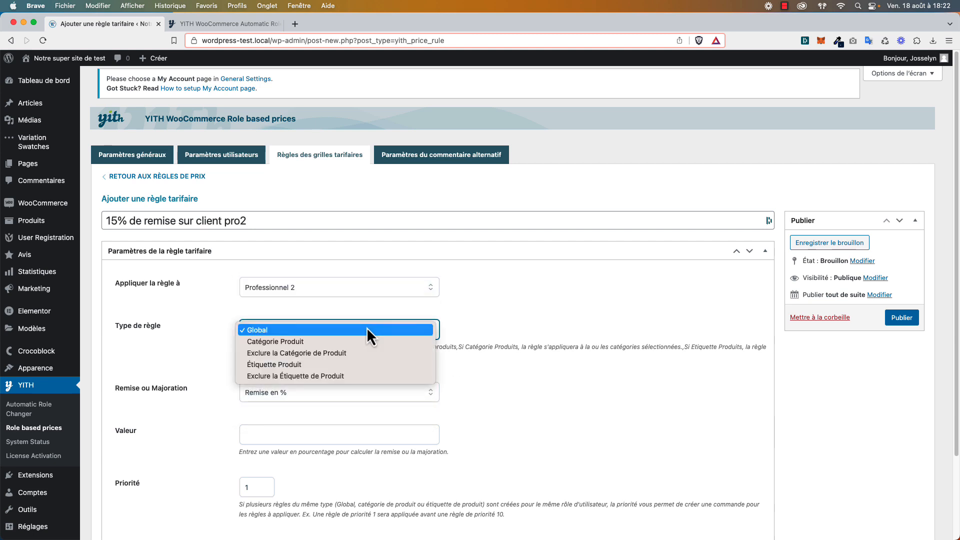
click(367, 328)
click(323, 387)
click(505, 356)
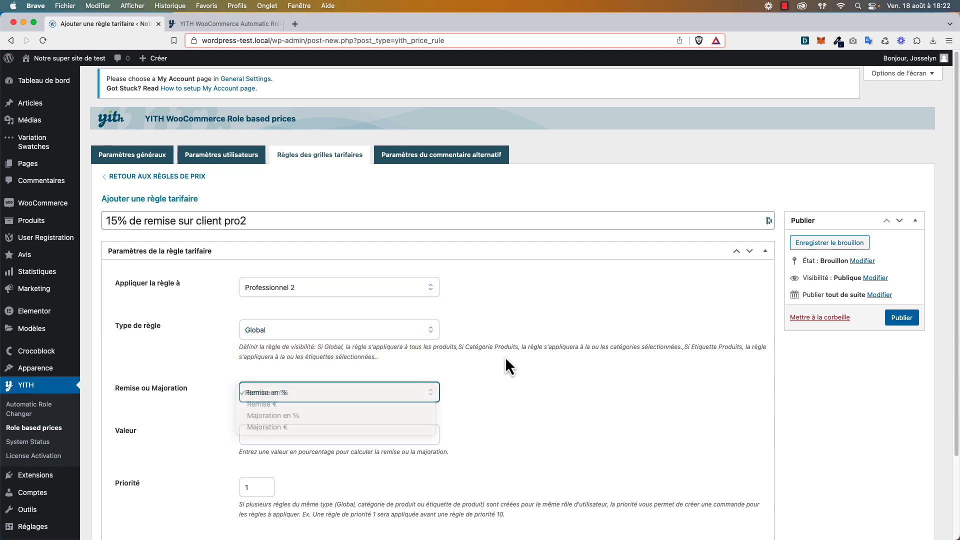
Set the new rule's discount value to 15.
scroll(505, 356, down, 1)
click(389, 417)
text(10)
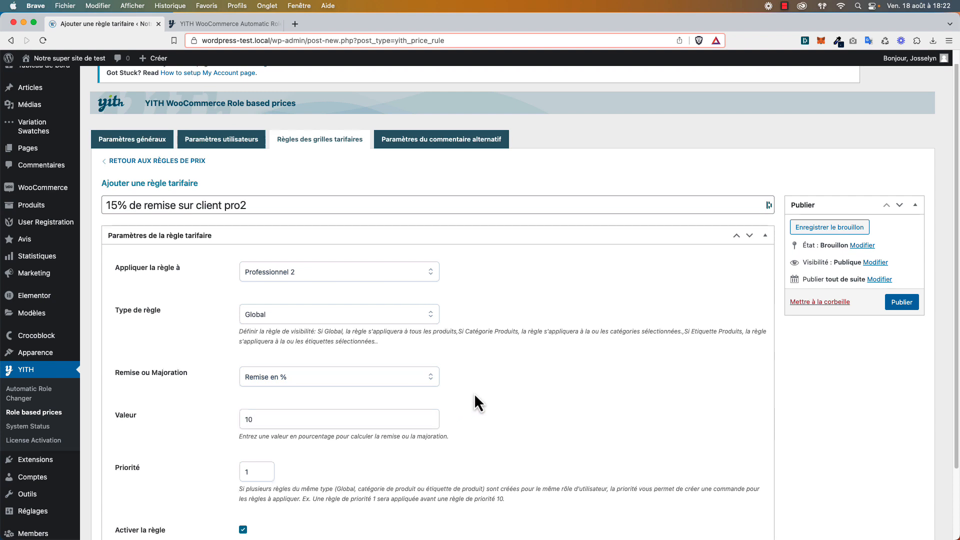
scroll(394, 419, up, 1)
key(BackSpace)
text(5)
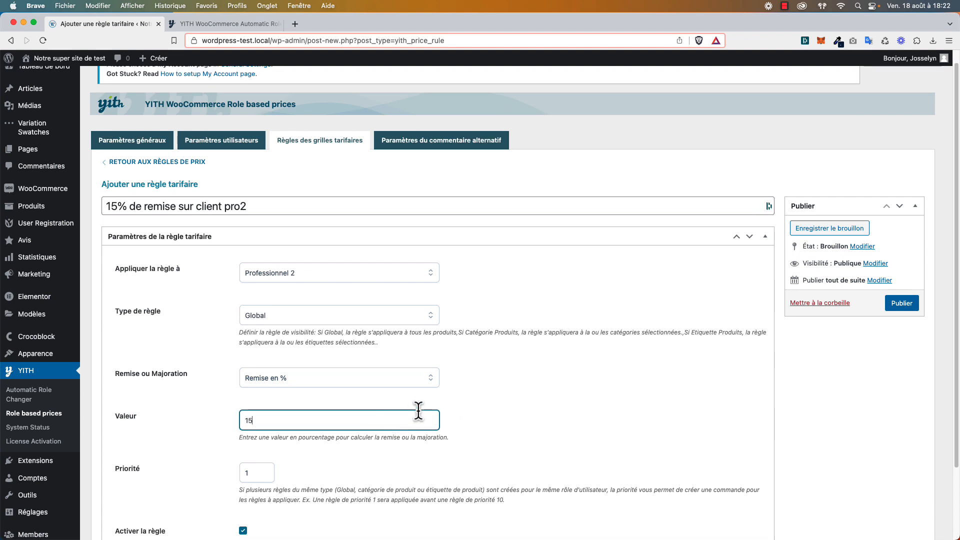
Publish the "15% de remise sur client pro2" rule and return to the pricing rules list.
click(473, 403)
scroll(473, 403, down, 4)
click(900, 218)
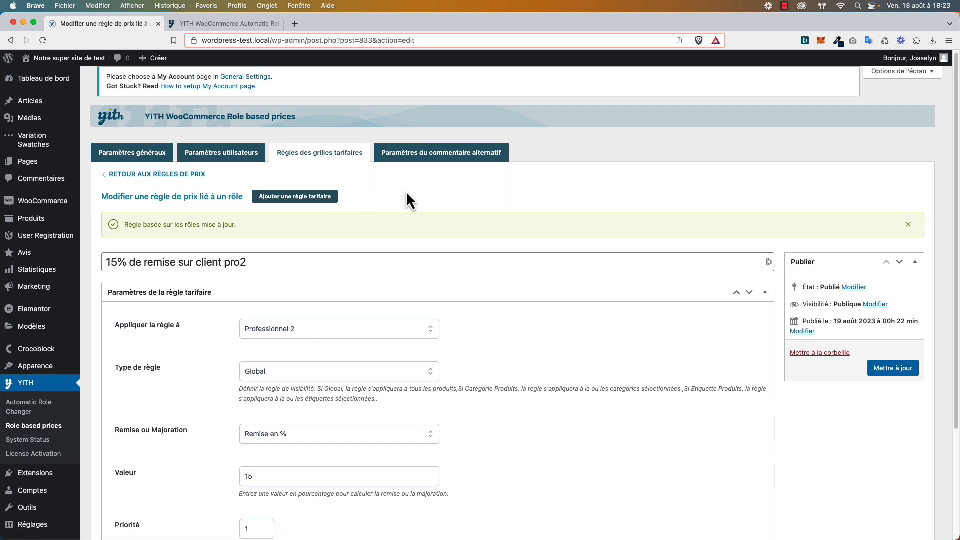
click(167, 175)
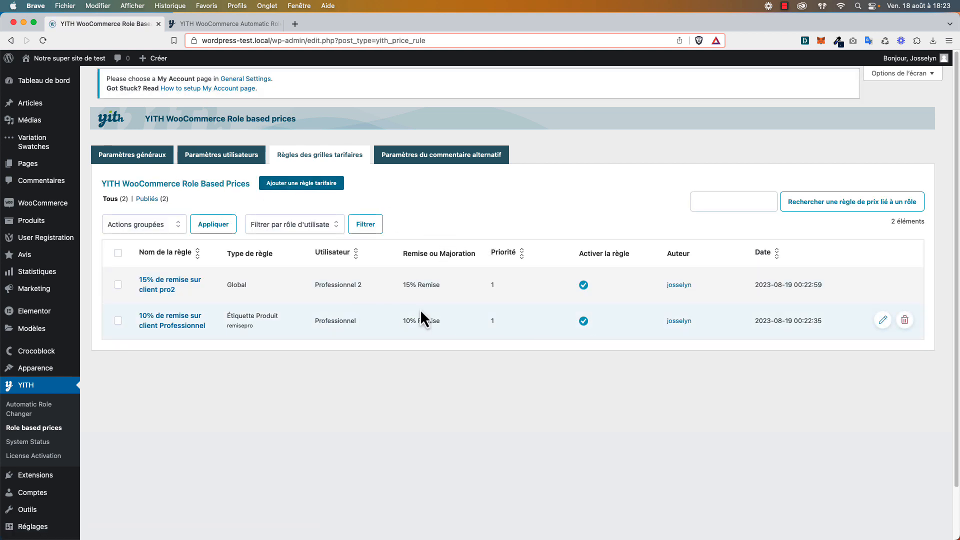
scroll(422, 313, down, 1)
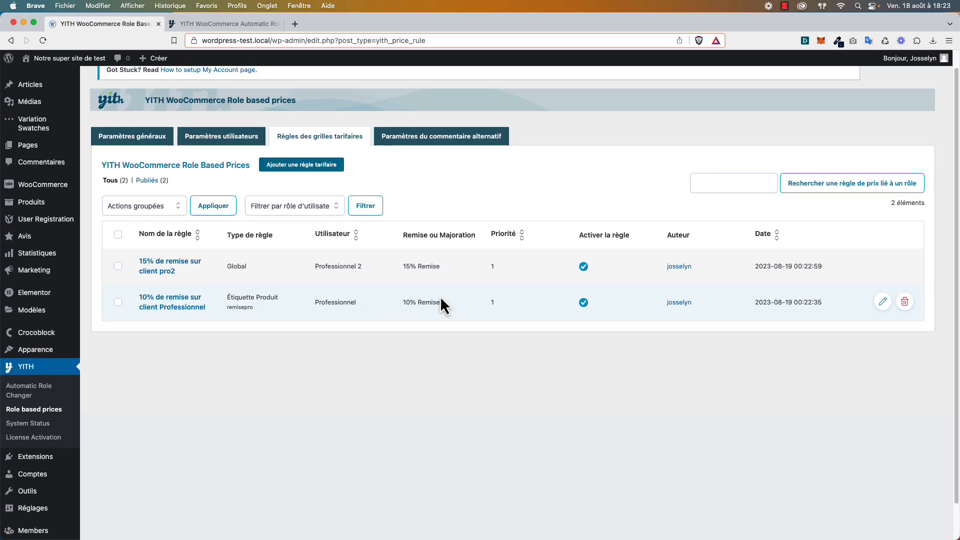
scroll(428, 294, up, 1)
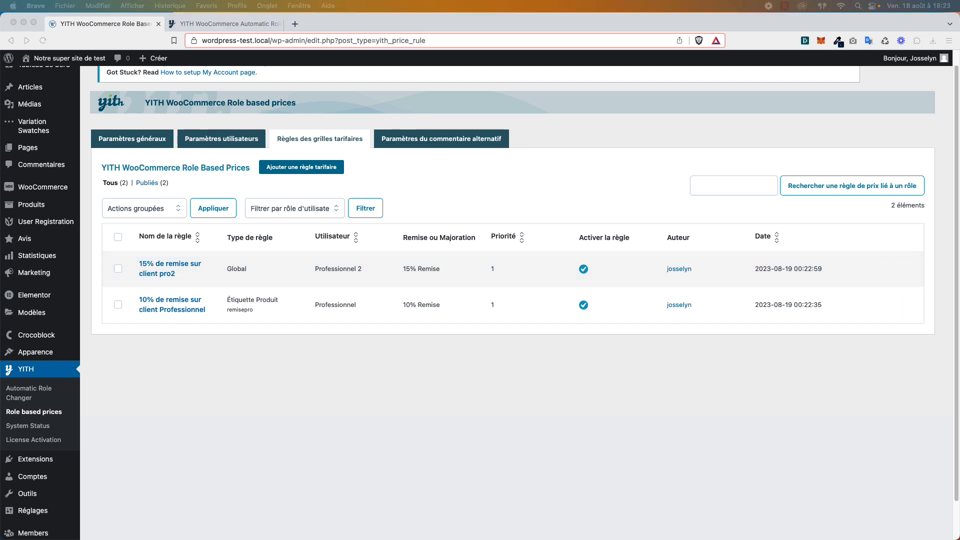
click(520, 211)
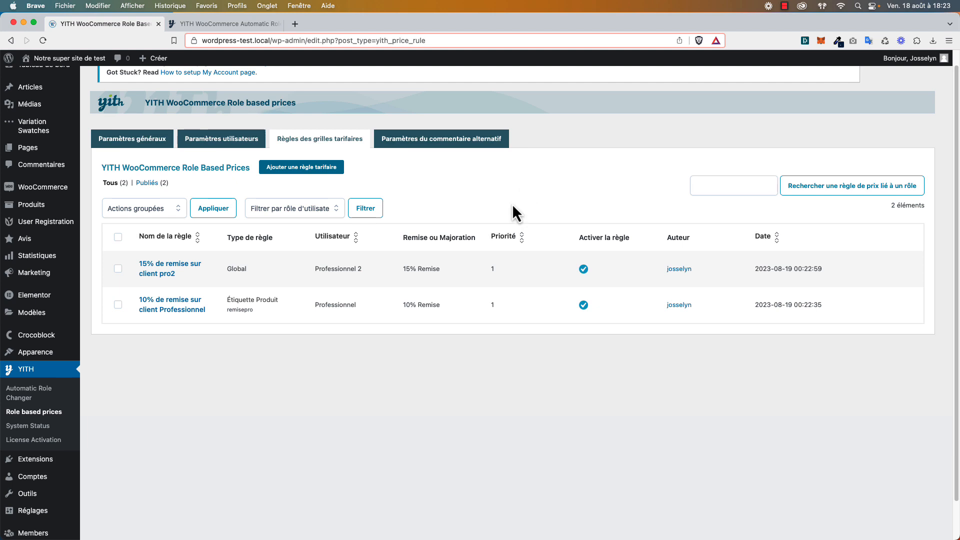
Open the Automatic Role Changer rules, expand "Pro 1 > Pro 2" and review its roles, spending range, date range and role duration settings.
click(45, 399)
click(138, 286)
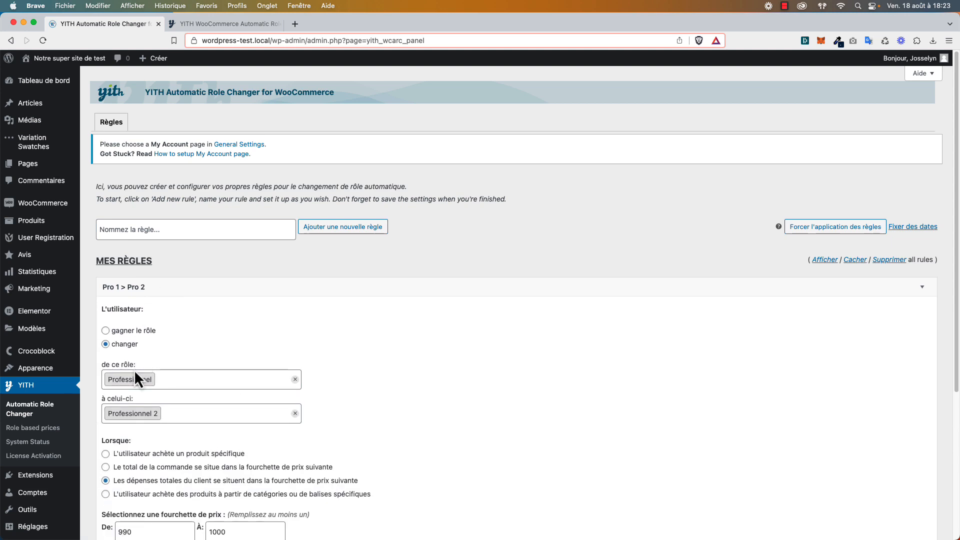
scroll(389, 319, down, 3)
scroll(403, 396, down, 4)
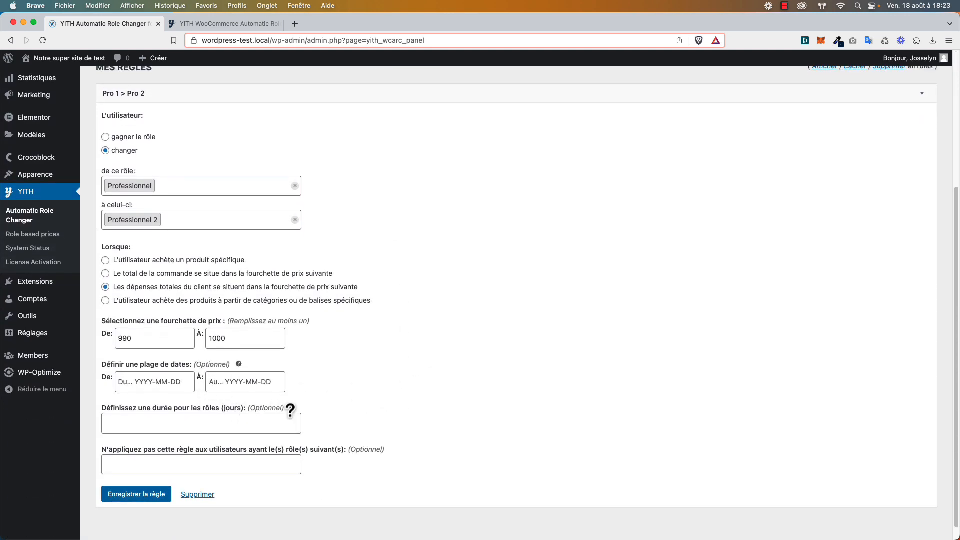
mouse_move(292, 407)
scroll(304, 373, down, 1)
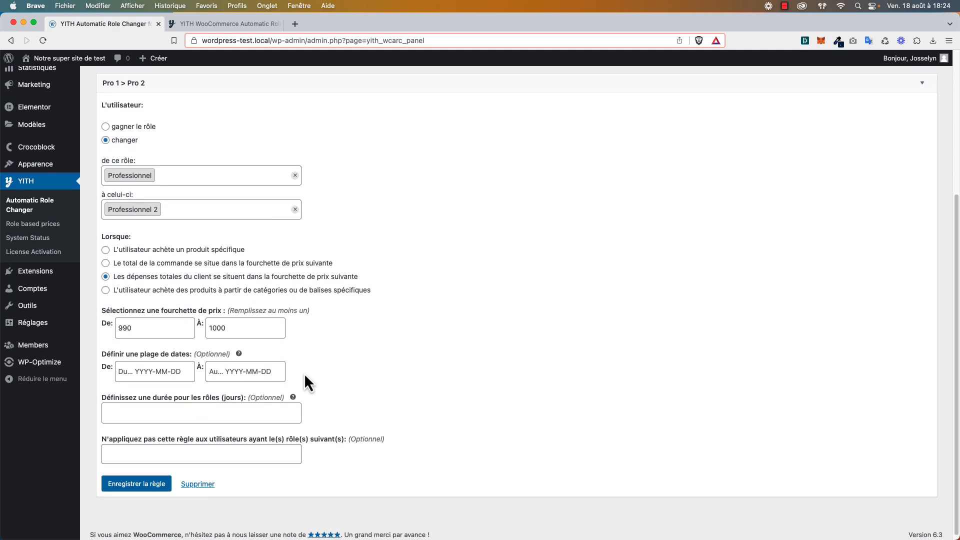
scroll(304, 373, up, 3)
scroll(428, 348, up, 5)
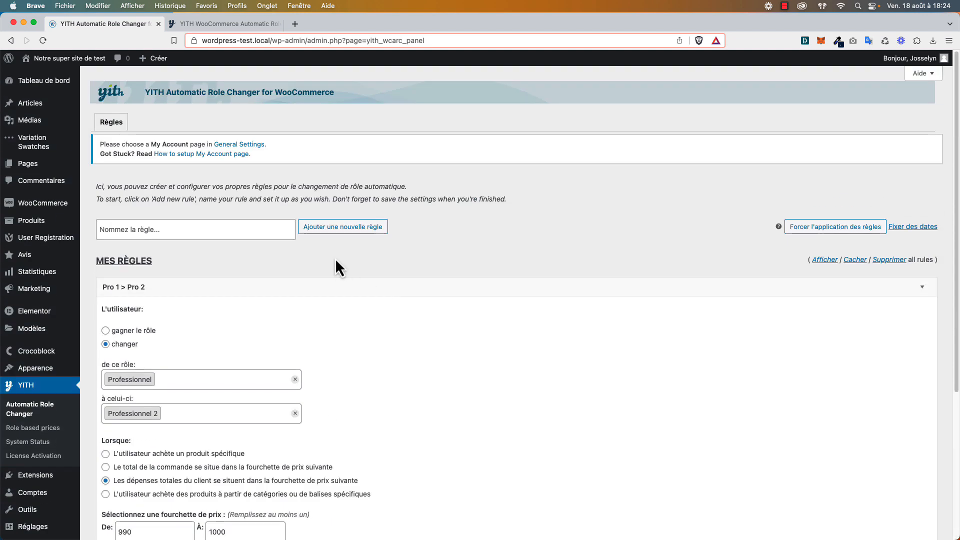